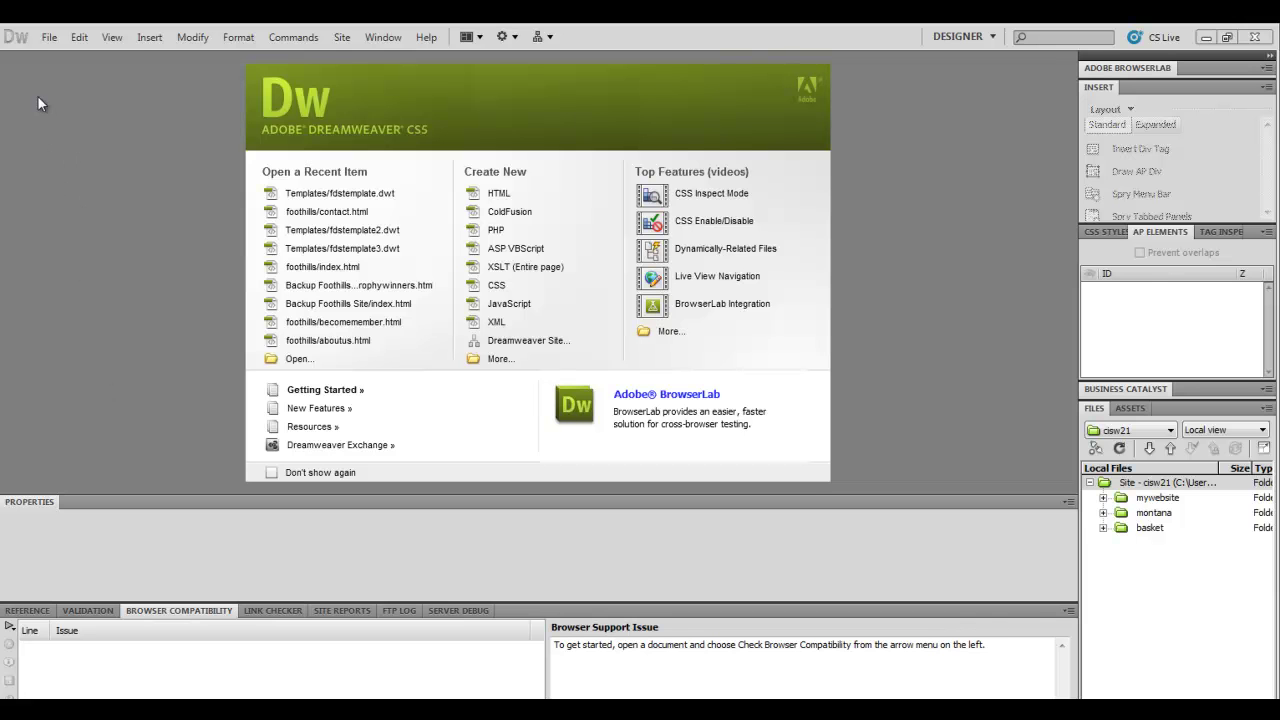
Create a blank HTML page using the "2 column liquid, left sidebar" layout
click(51, 41)
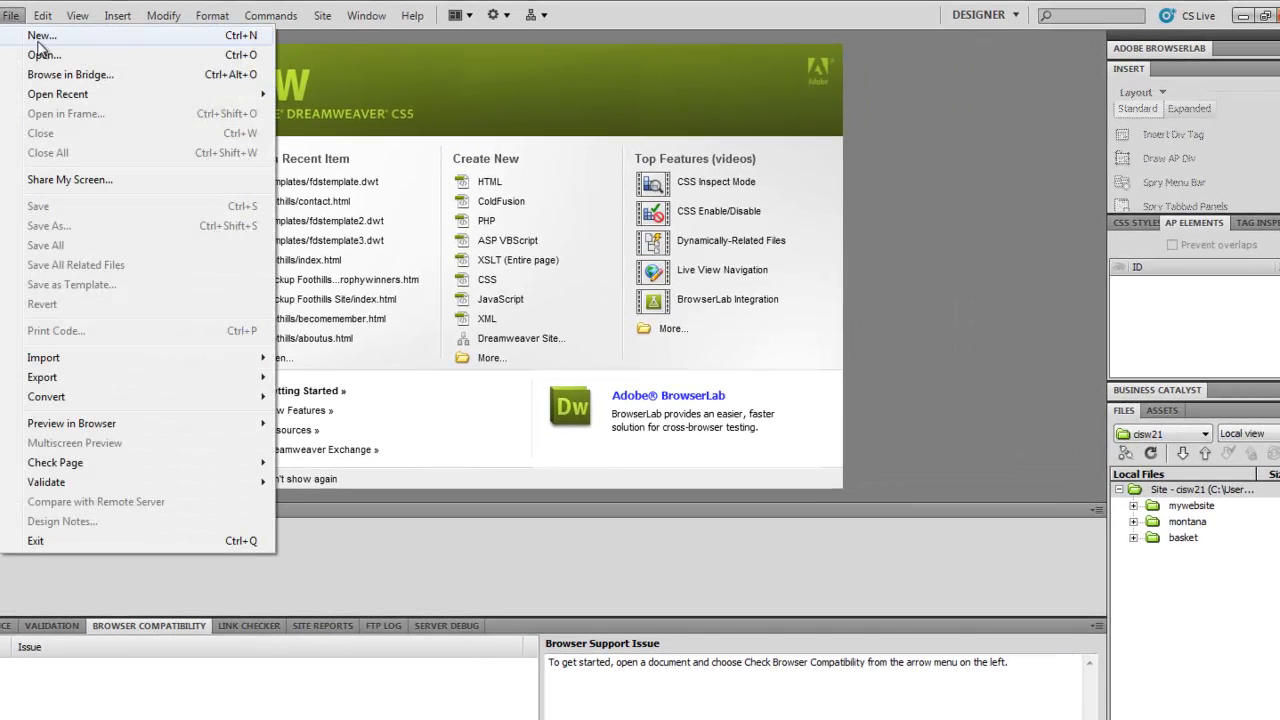
click(37, 40)
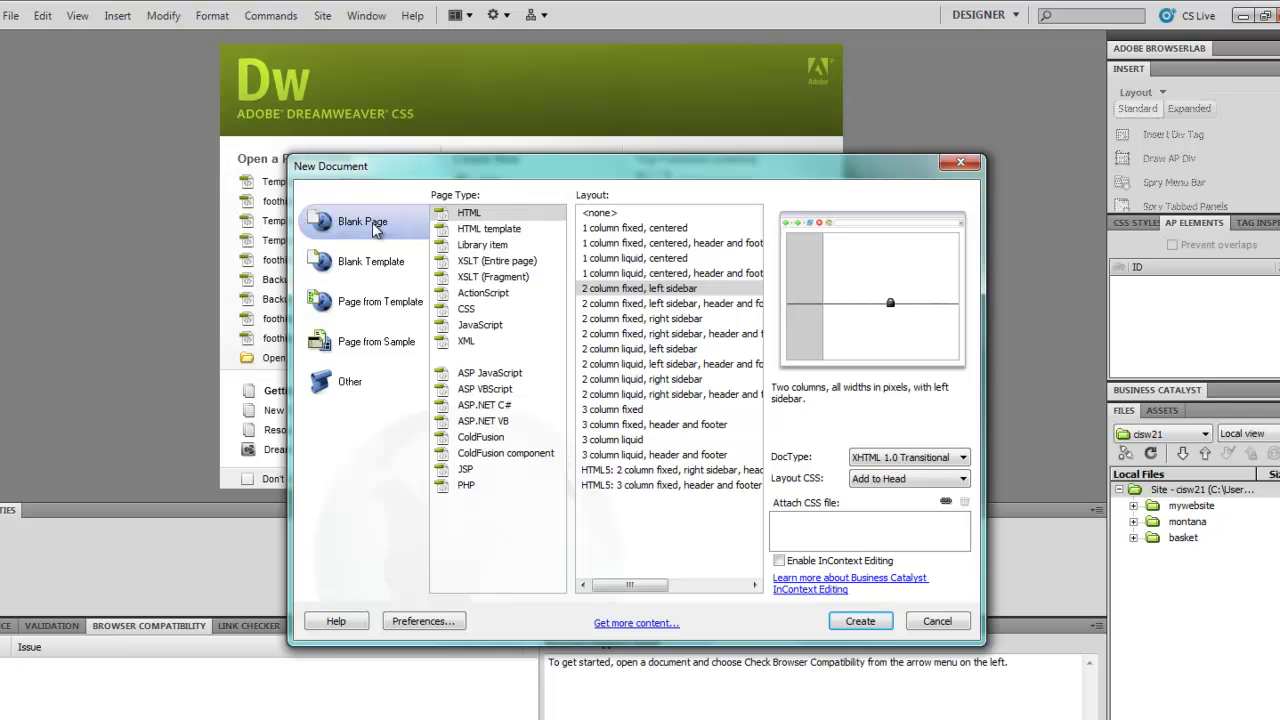
click(620, 214)
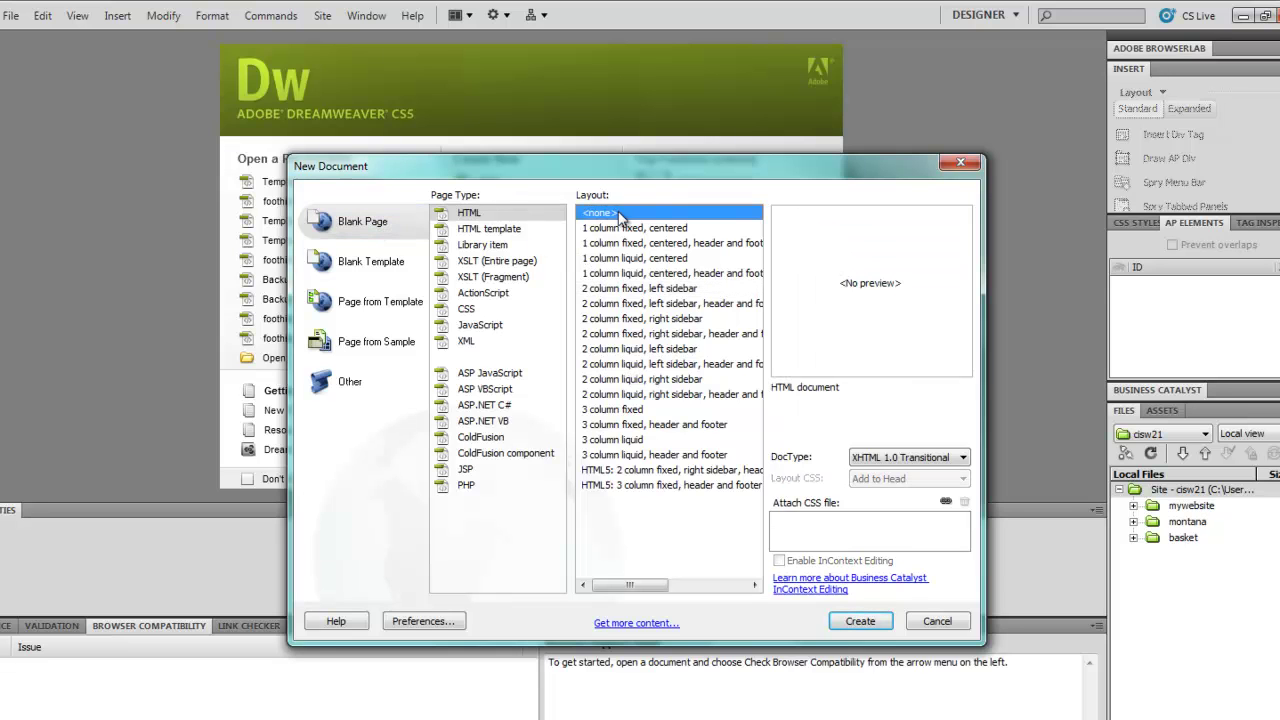
click(366, 226)
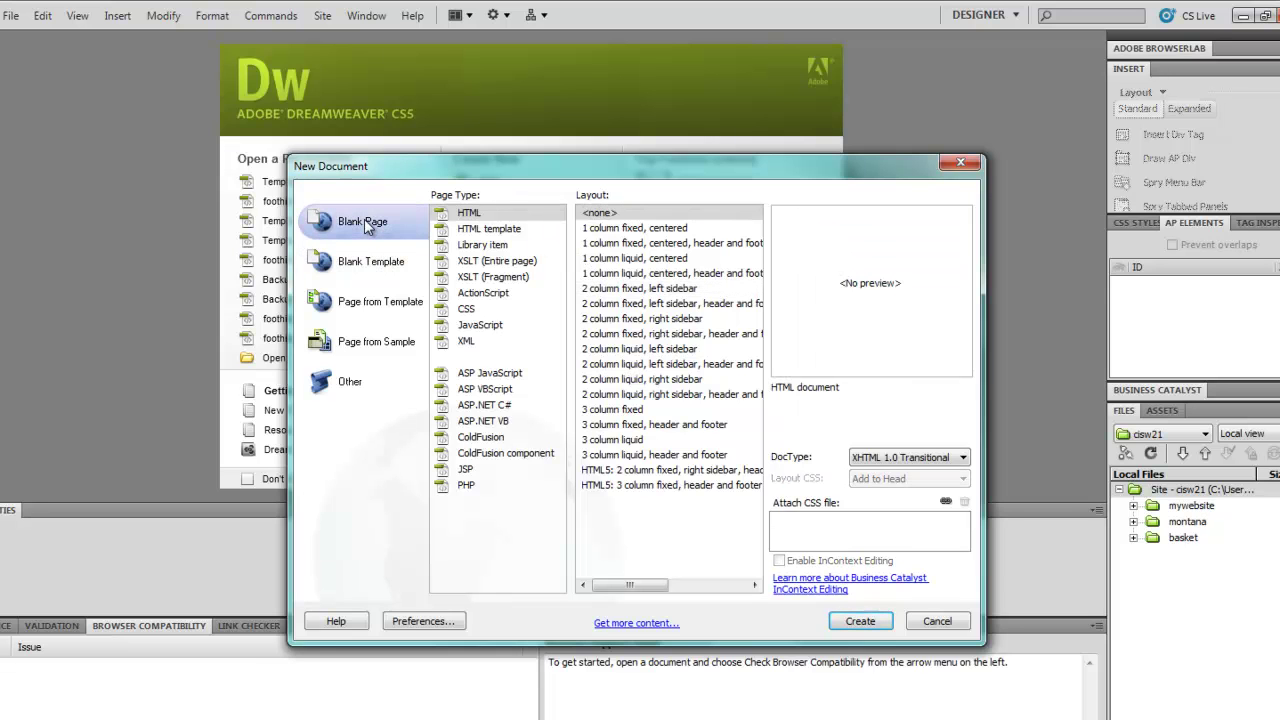
click(622, 230)
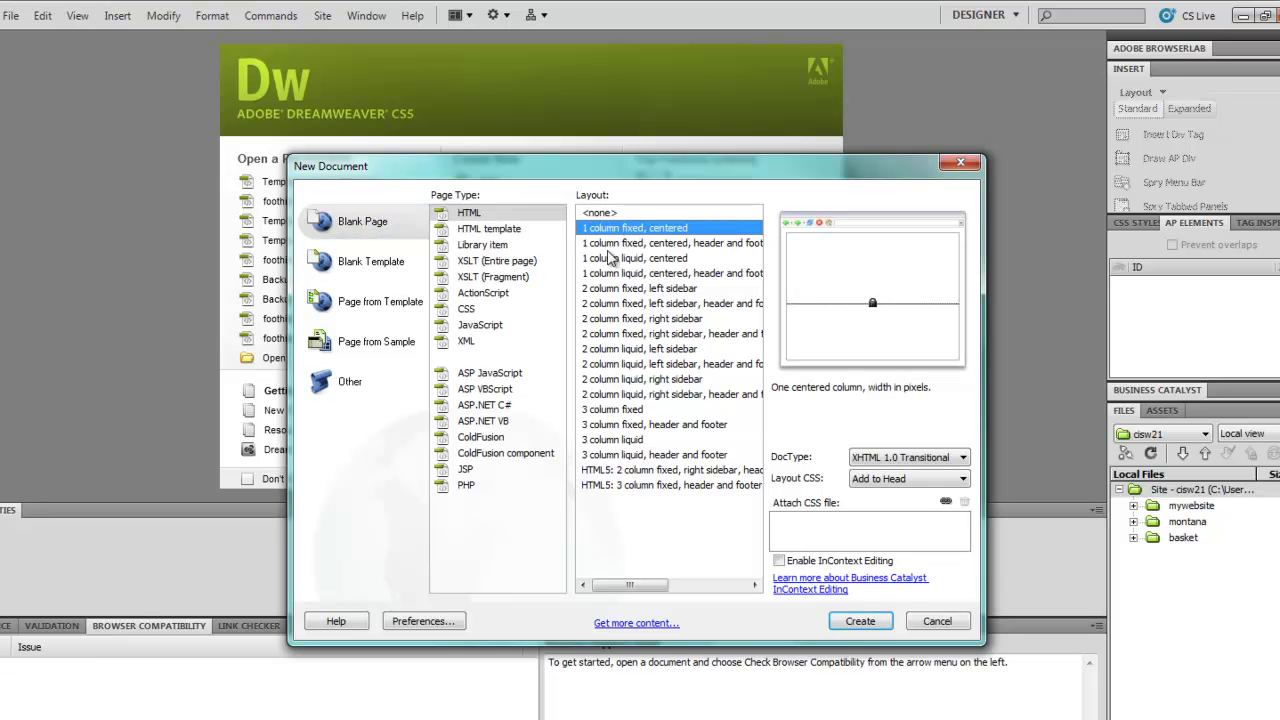
click(620, 244)
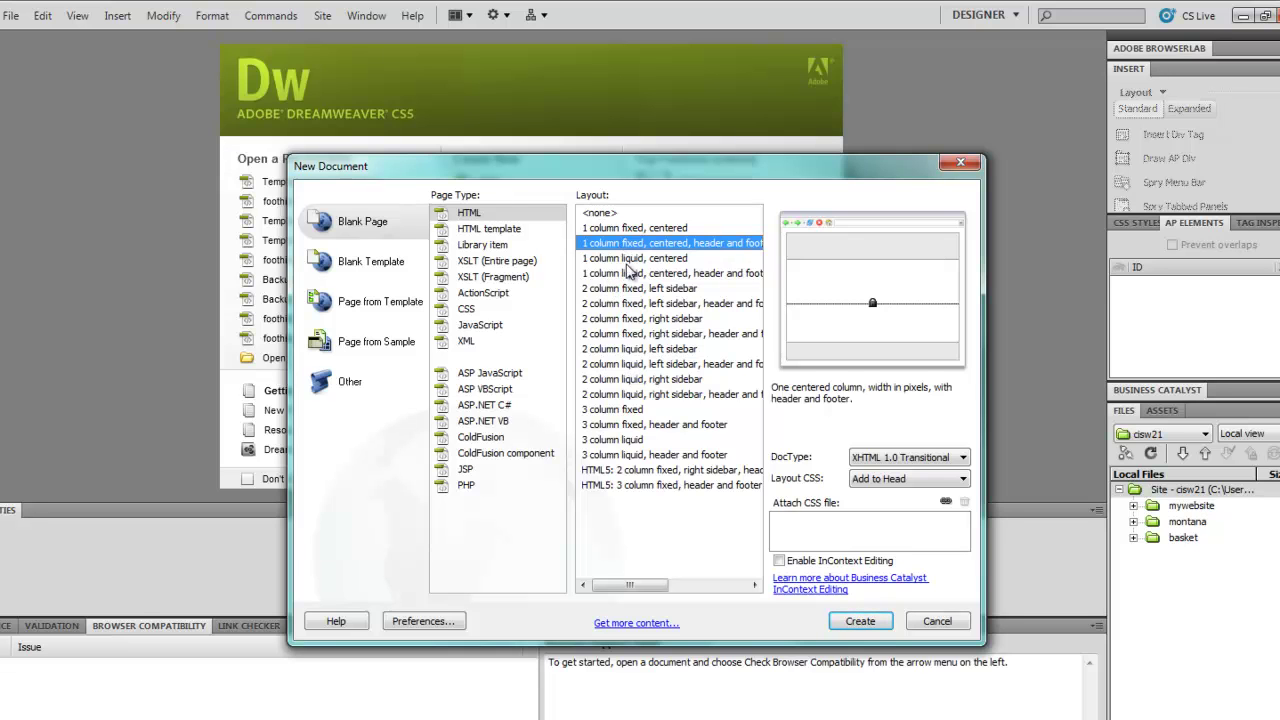
click(628, 260)
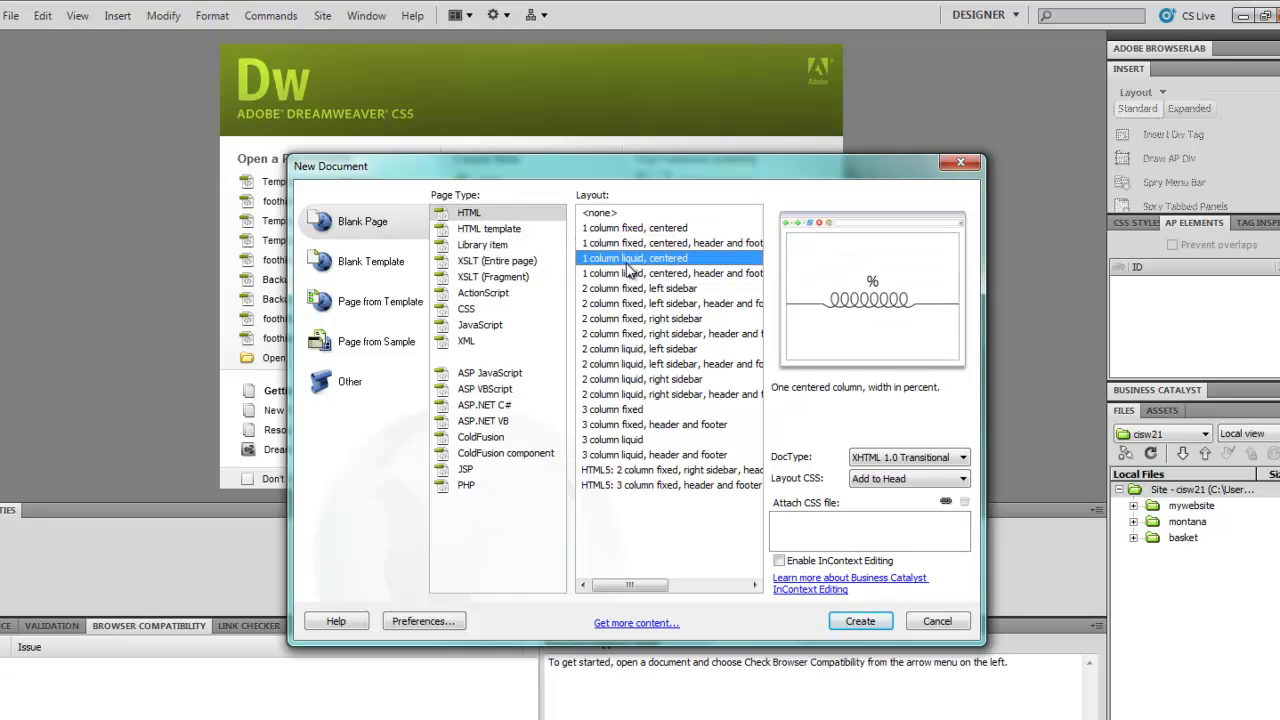
click(606, 381)
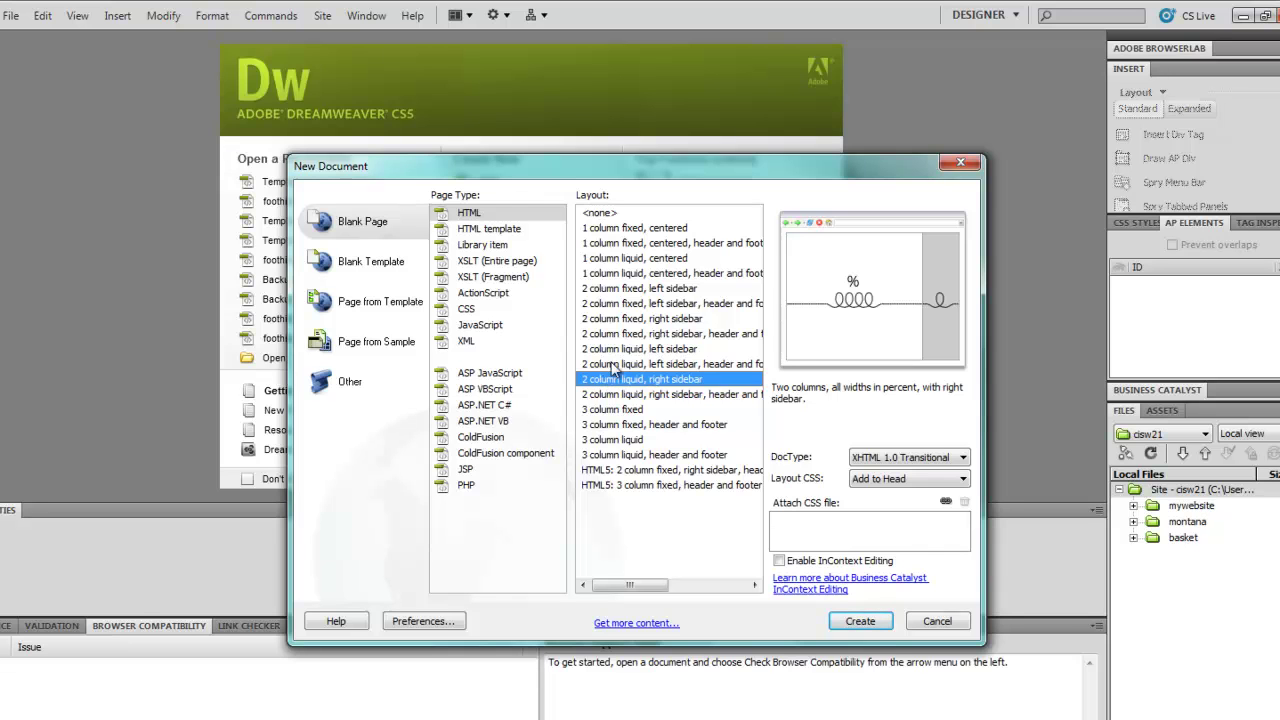
click(619, 350)
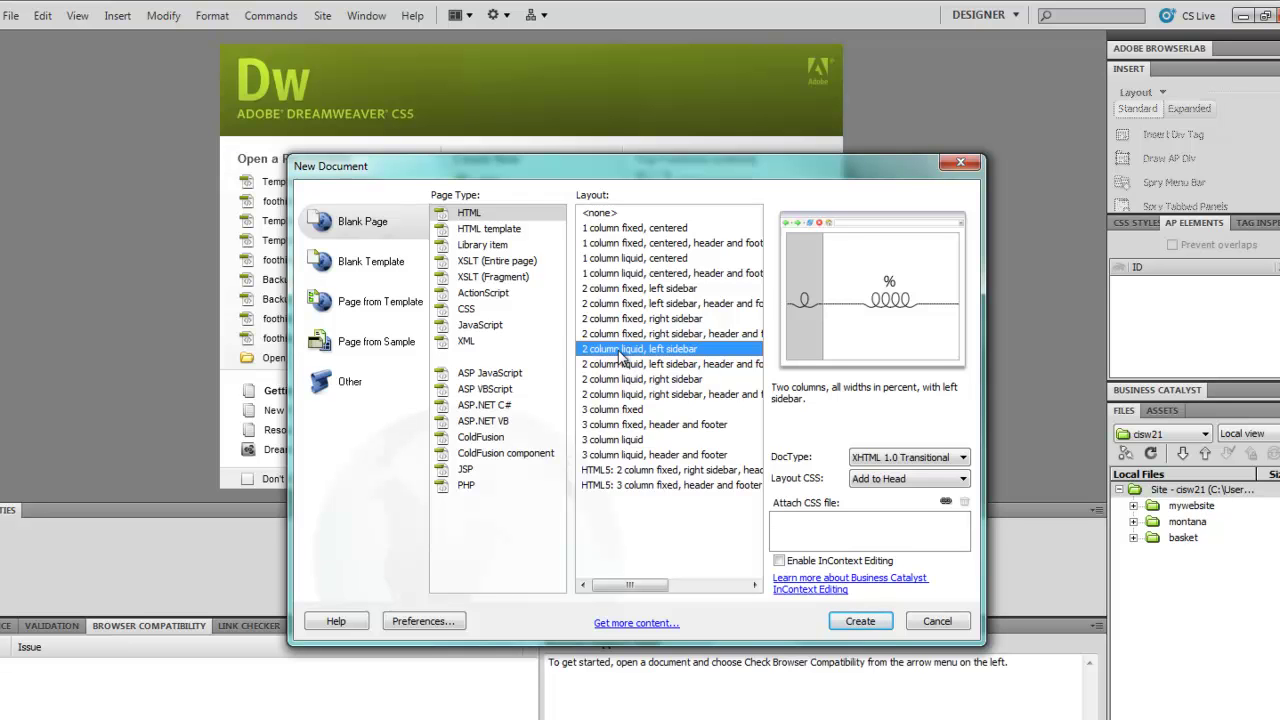
click(860, 622)
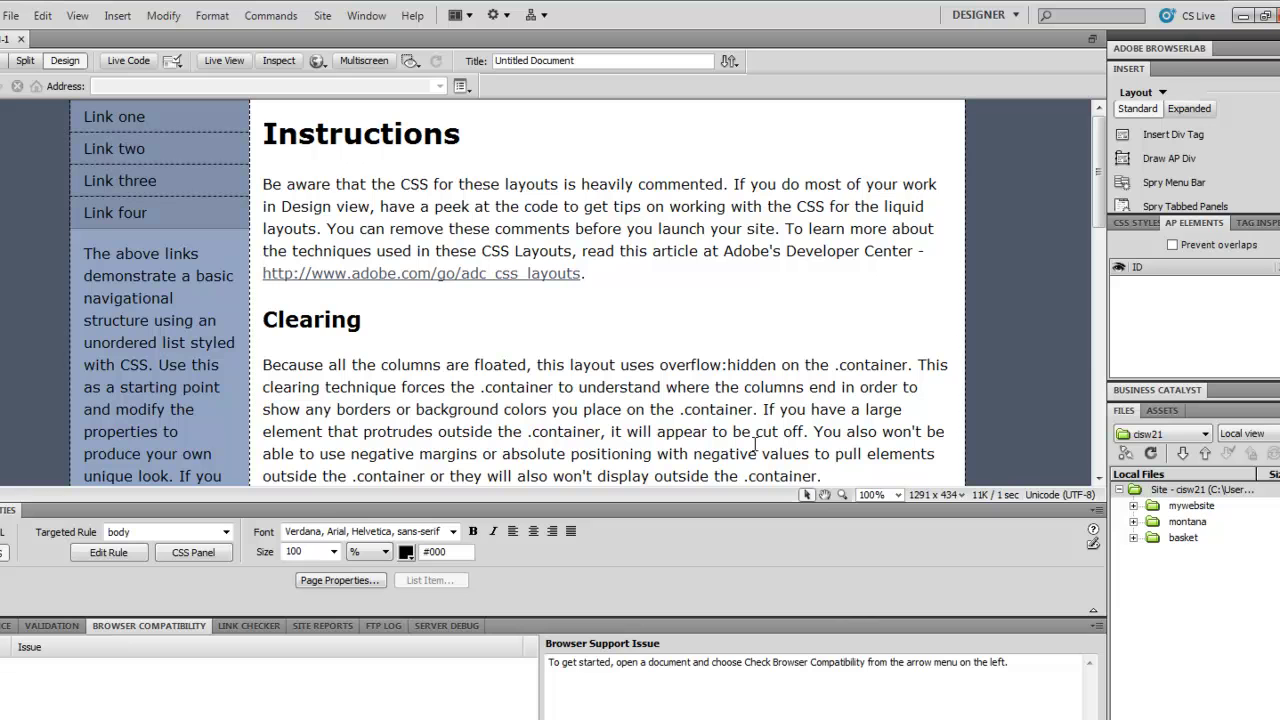
Replace the "Instructions" heading with the professor's name followed by "Home Page"
drag(269, 135, 501, 141)
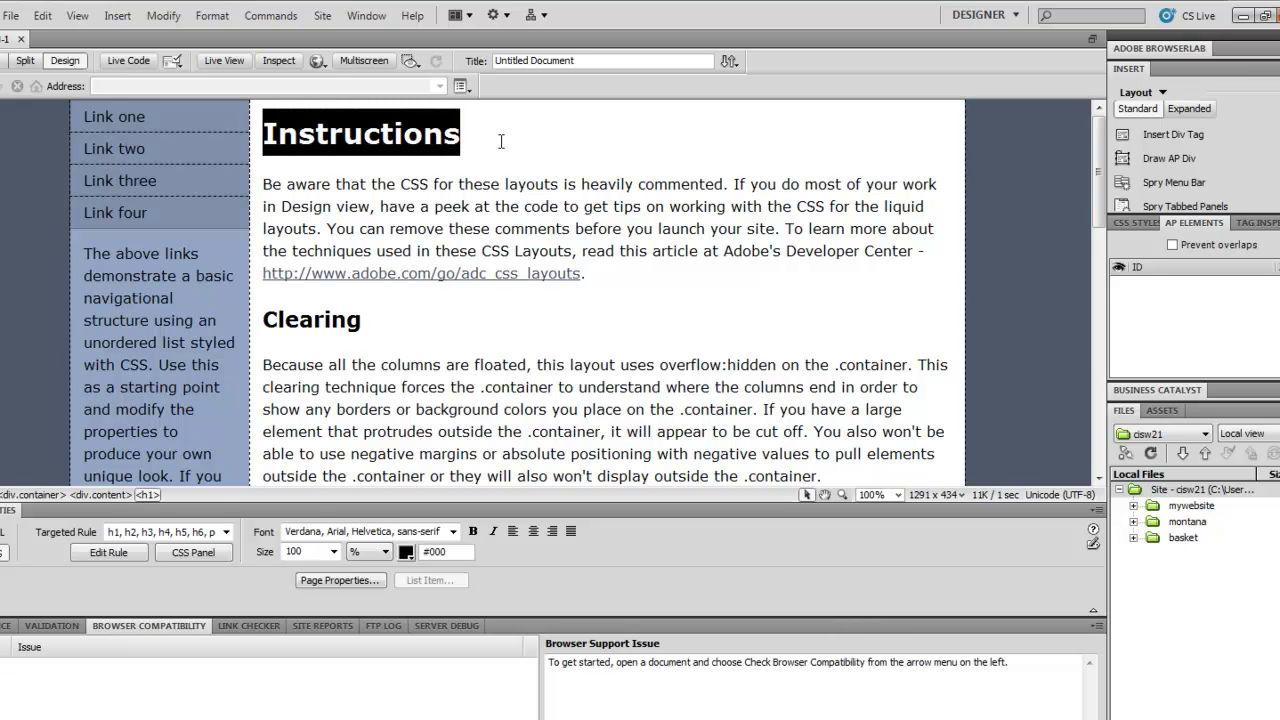
text(Professor Hayes H)
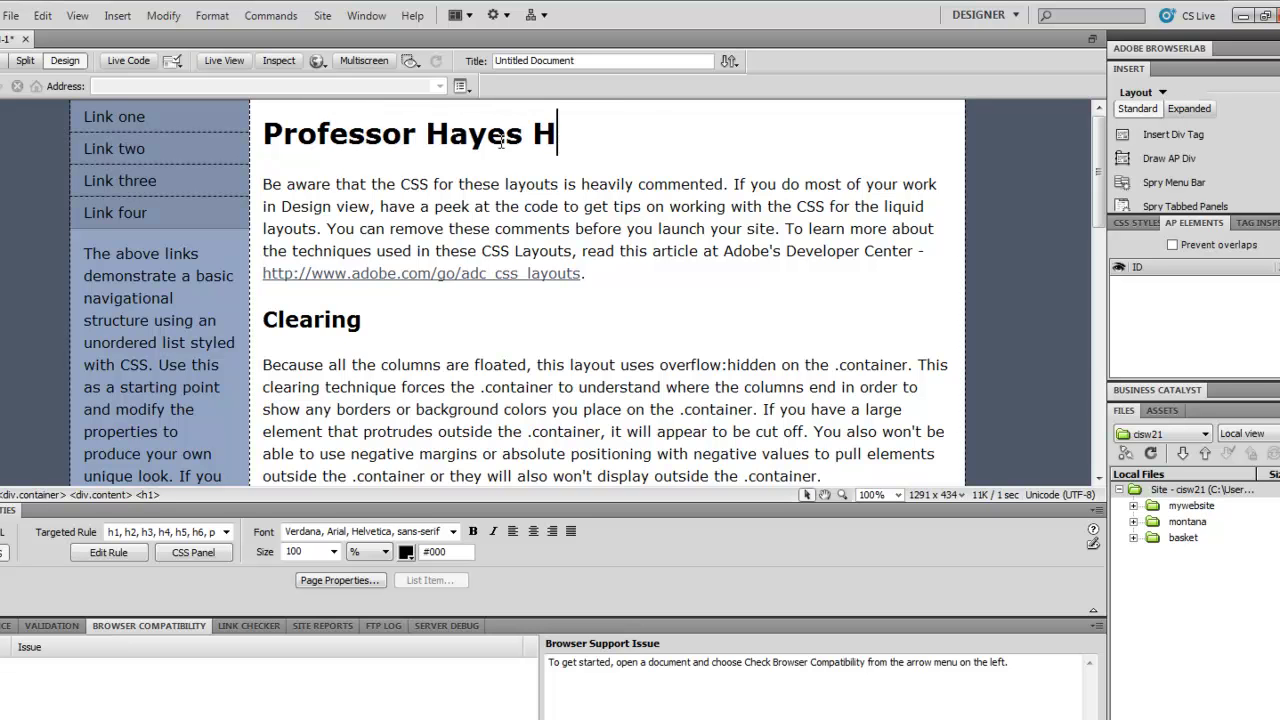
text(ome Page)
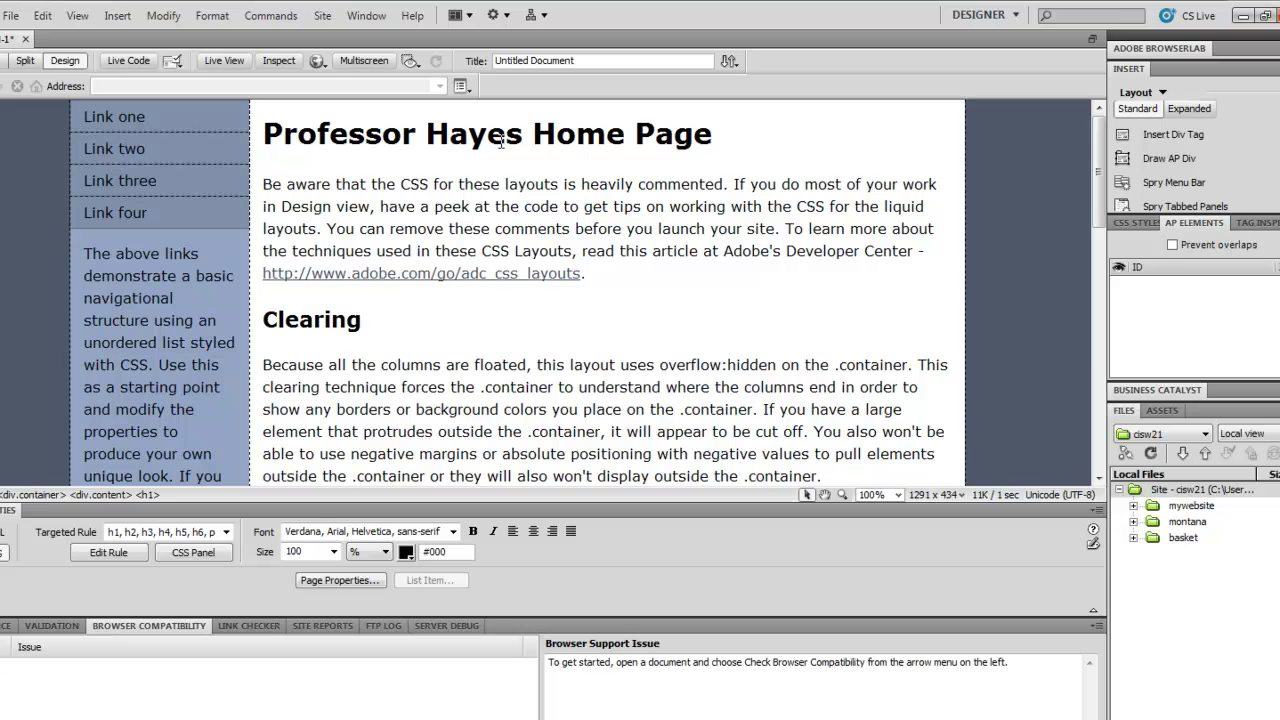
Replace all placeholder content below the main heading with "Put whatever you want." and start a new paragraph
drag(263, 184, 836, 535)
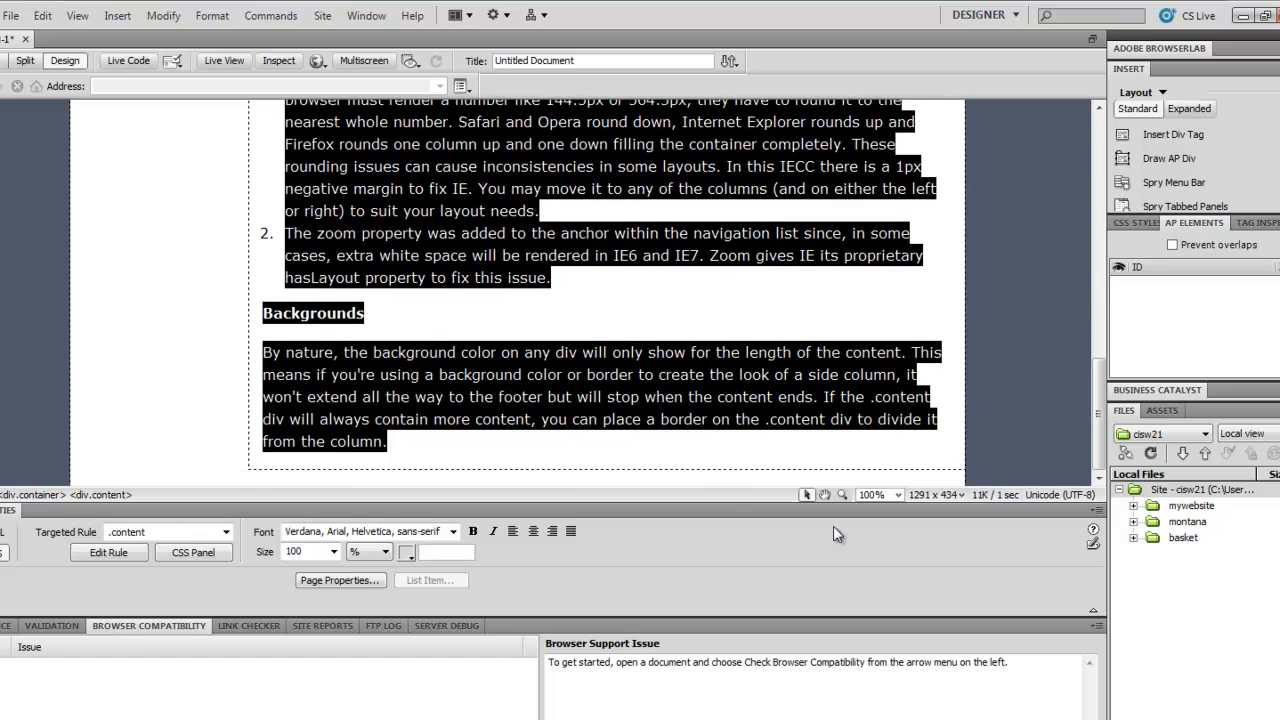
text(Put w)
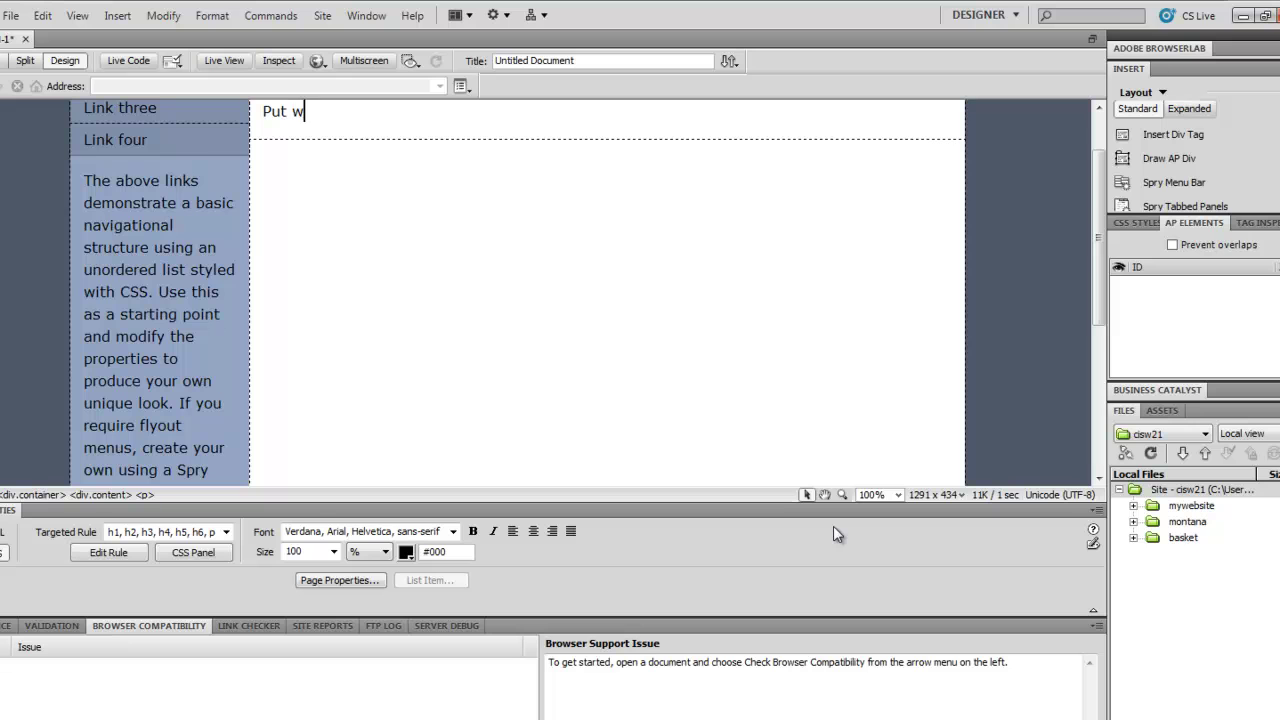
text(hatever you want.)
key(Return)
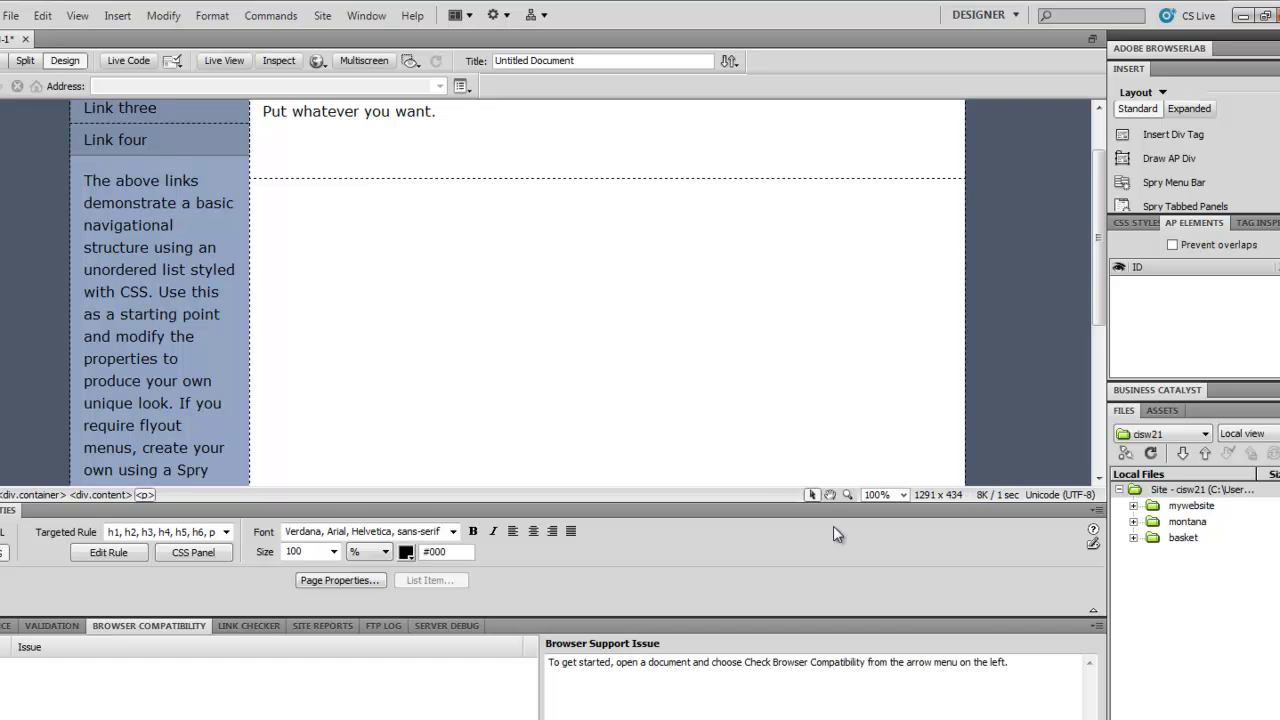
Insert the image prayer9-11 from the "sje flag football 9-11-11" folder into the empty paragraph
click(125, 18)
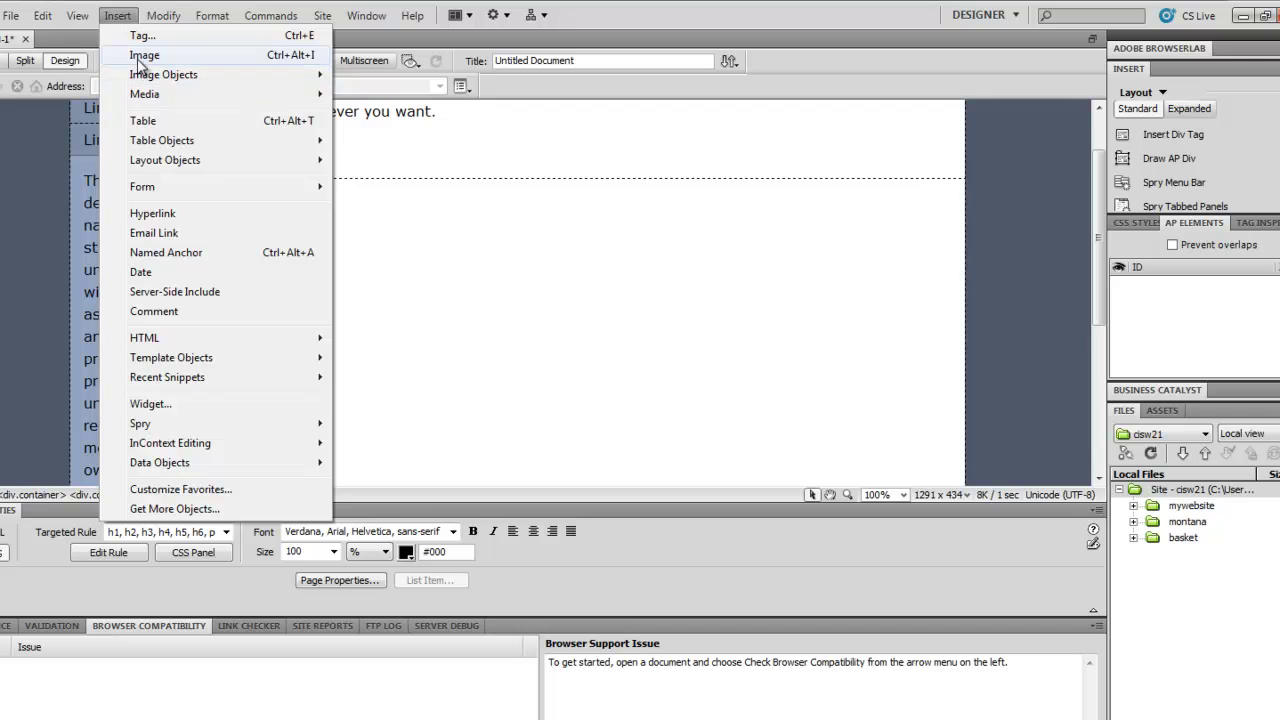
click(142, 58)
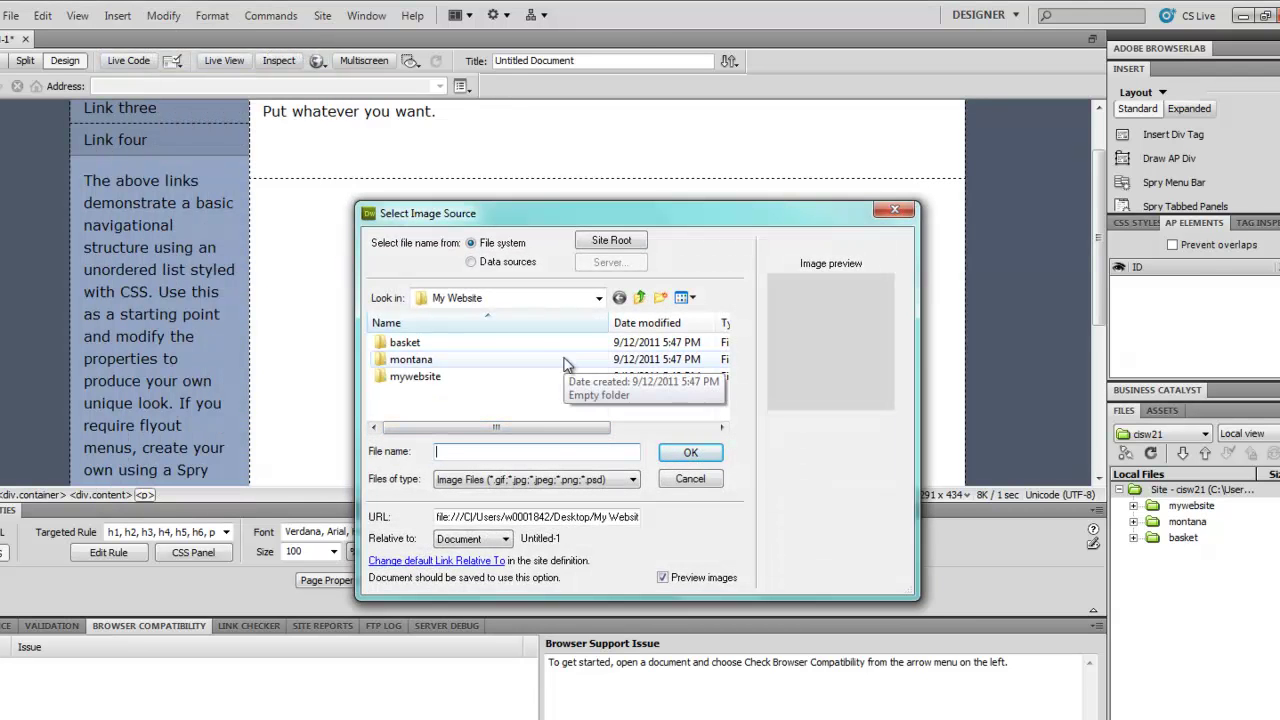
click(597, 298)
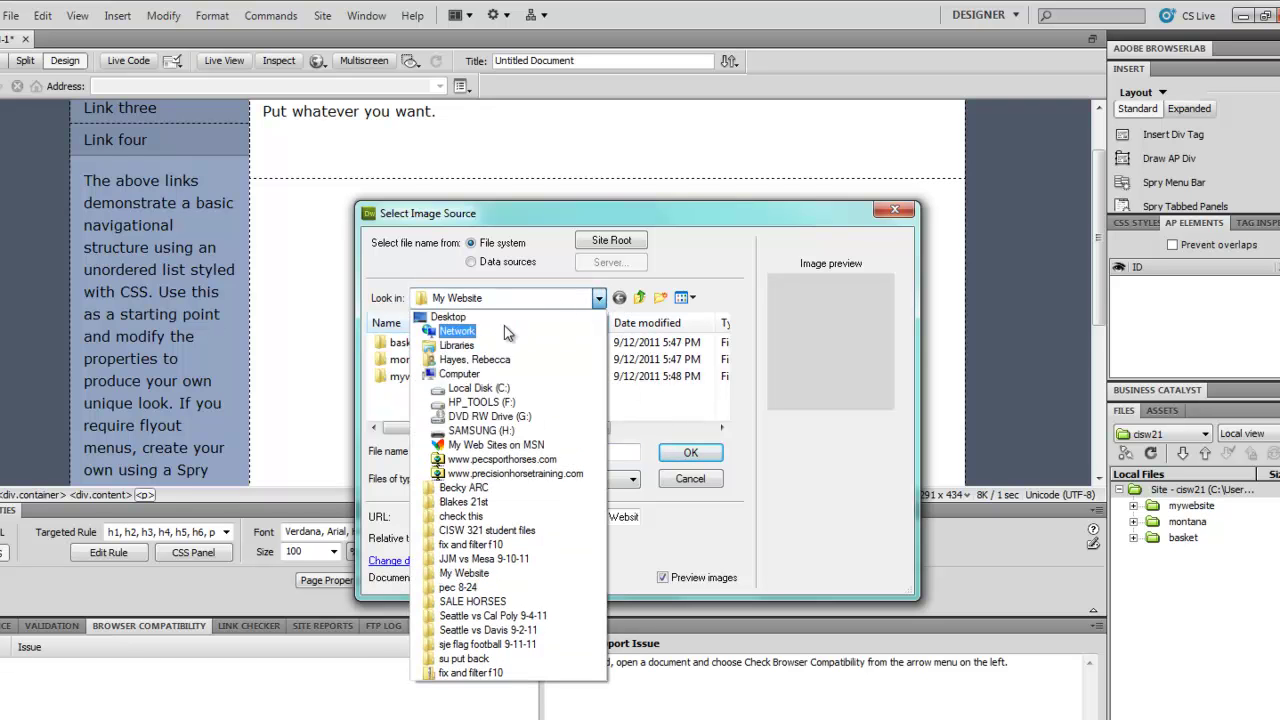
click(463, 646)
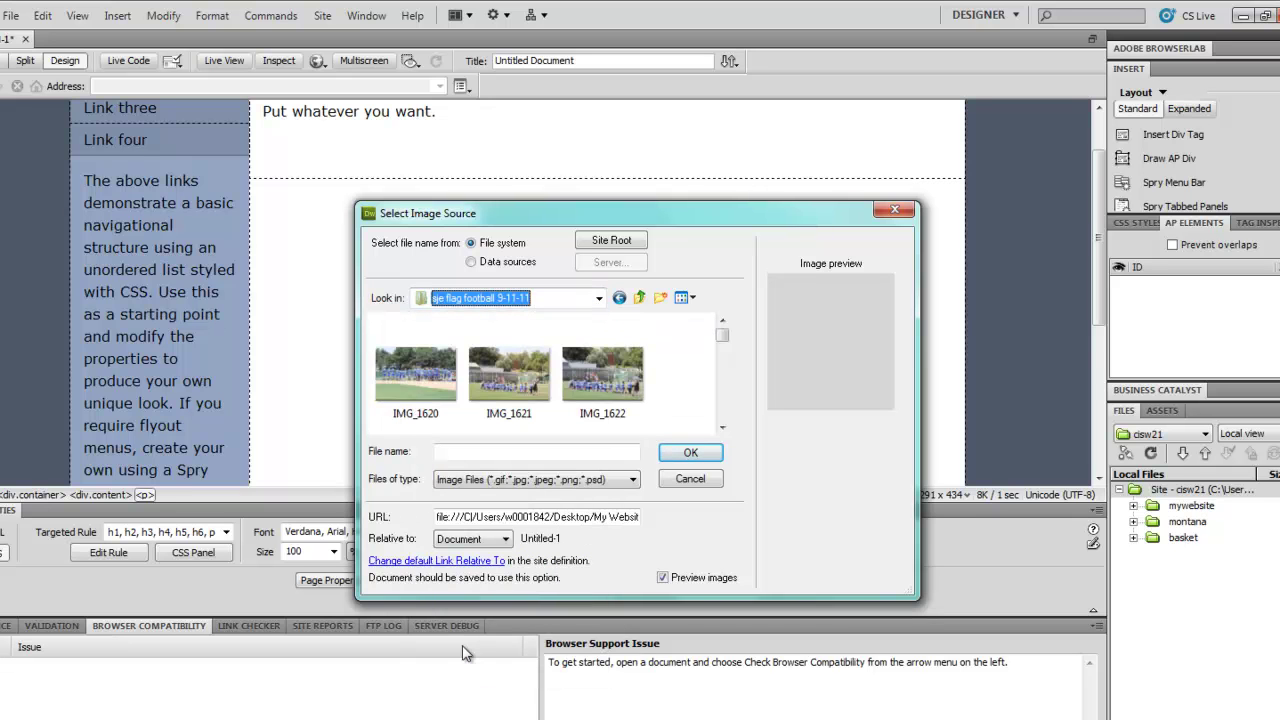
drag(722, 334, 725, 430)
click(517, 405)
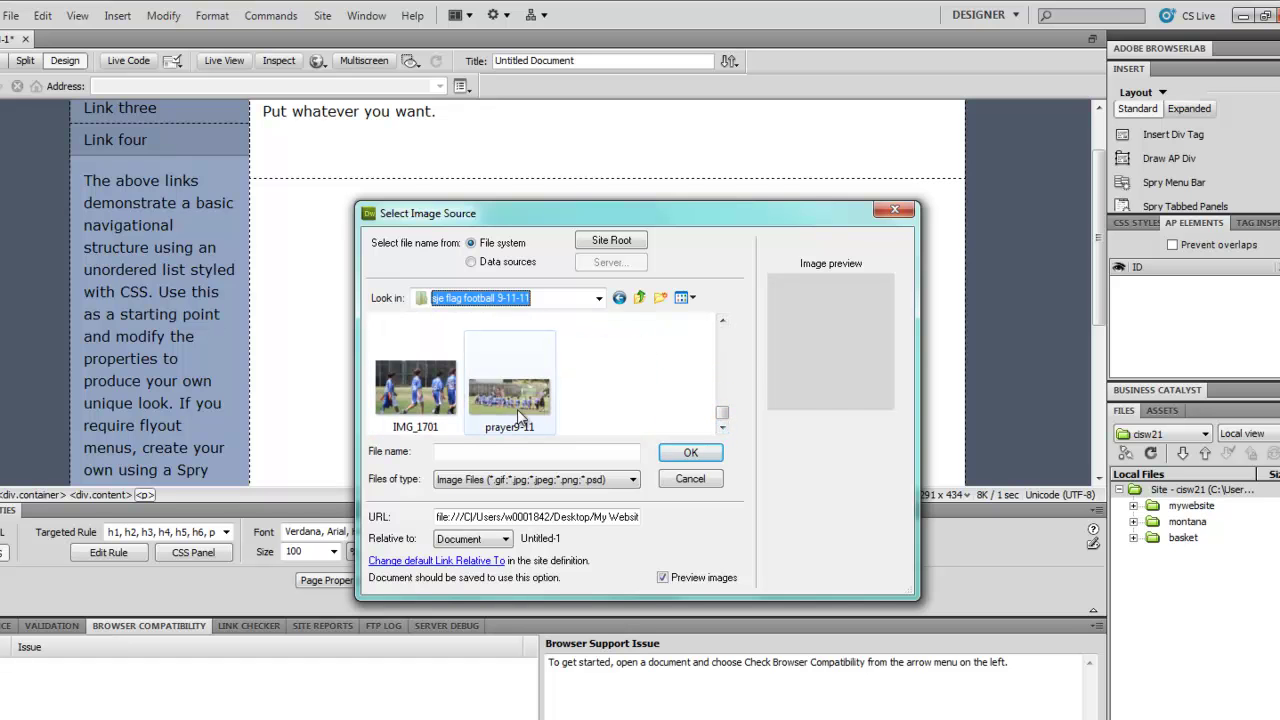
click(688, 455)
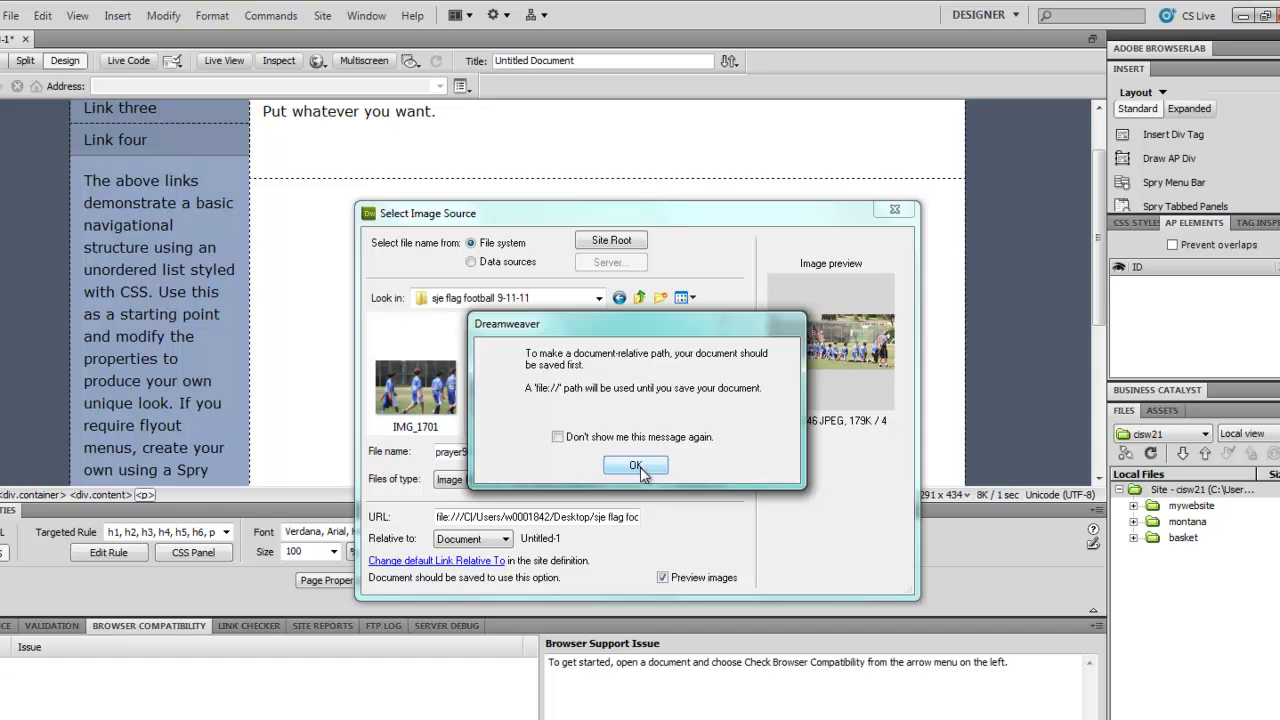
click(638, 468)
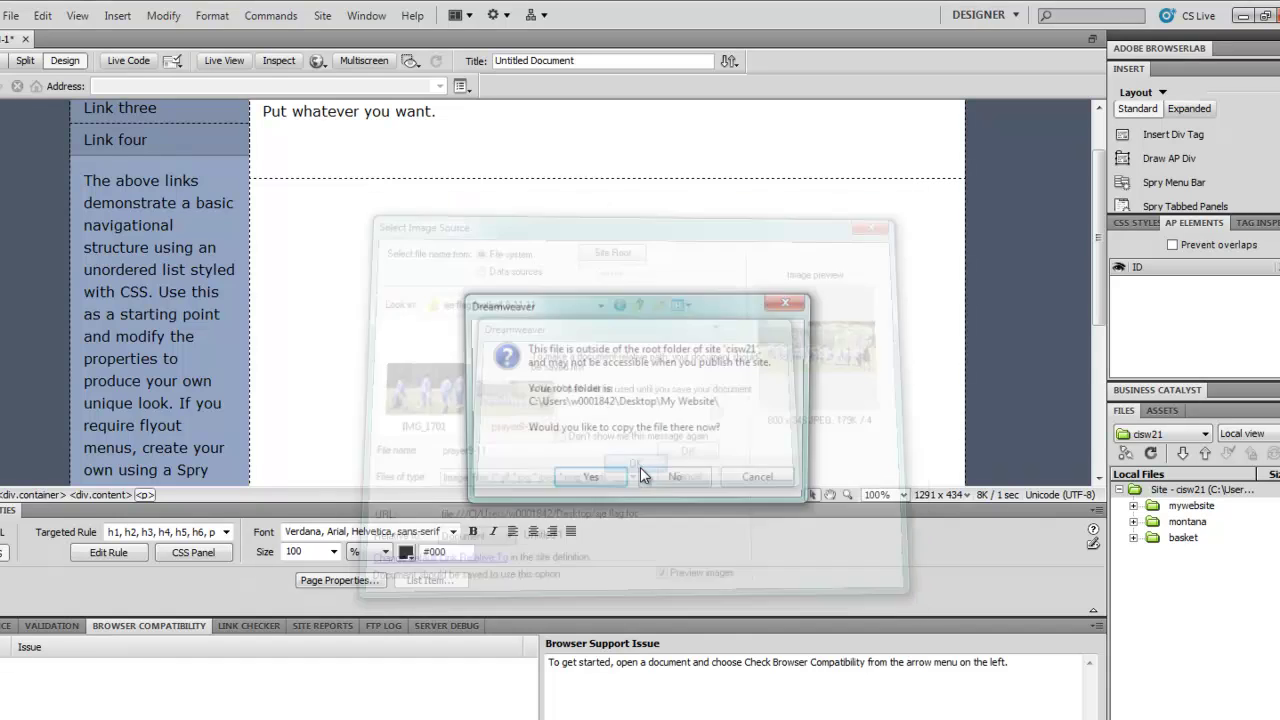
Copy the image into a new site folder named images and set its alternate text to prayer911
click(589, 482)
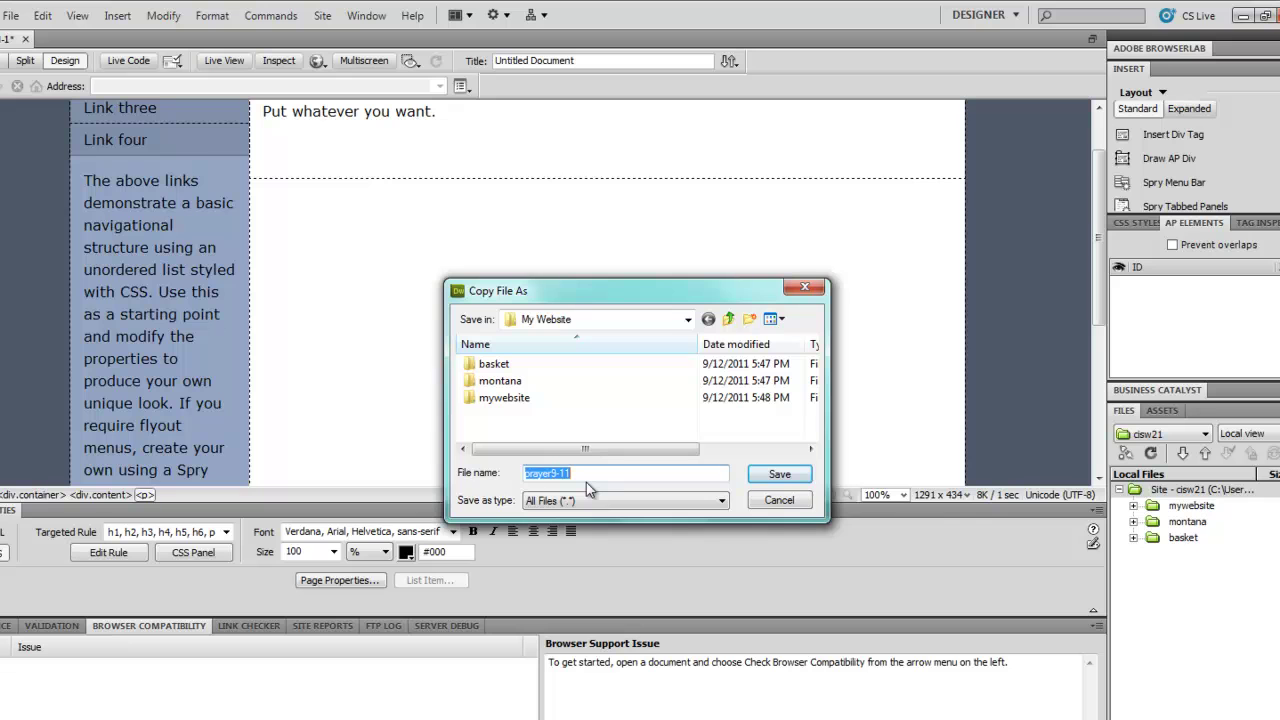
click(750, 320)
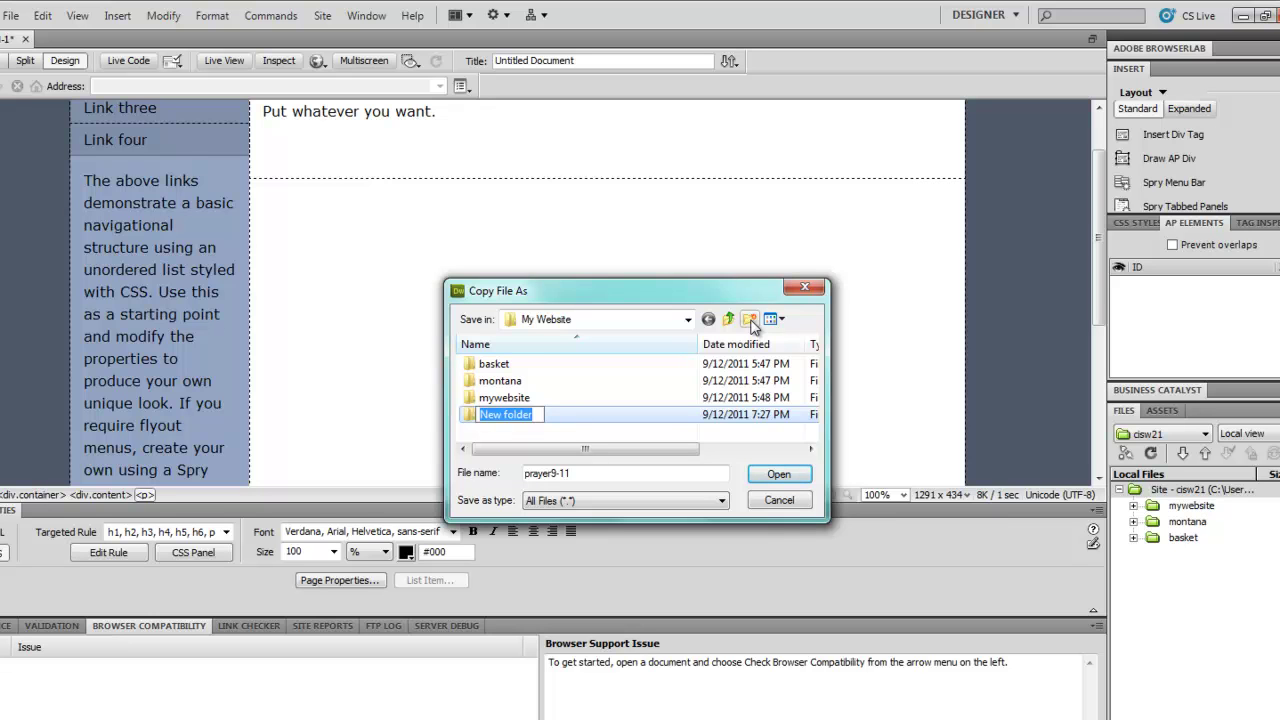
text(images)
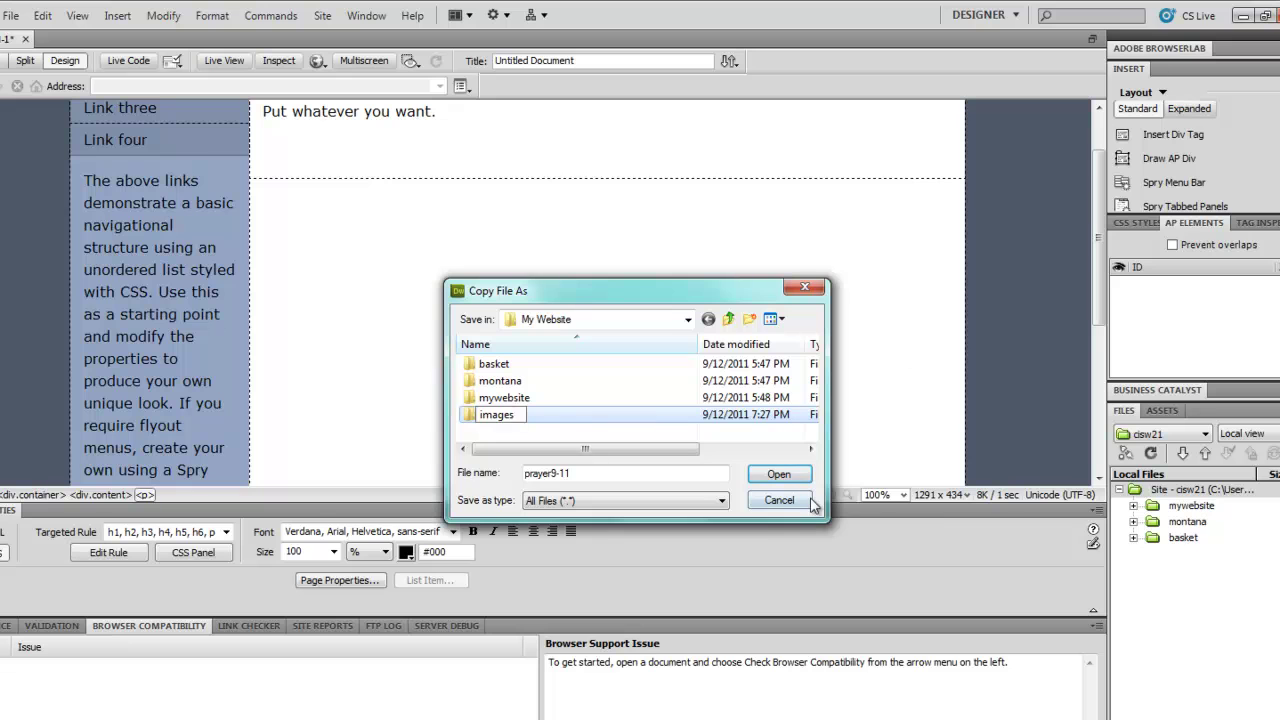
click(779, 477)
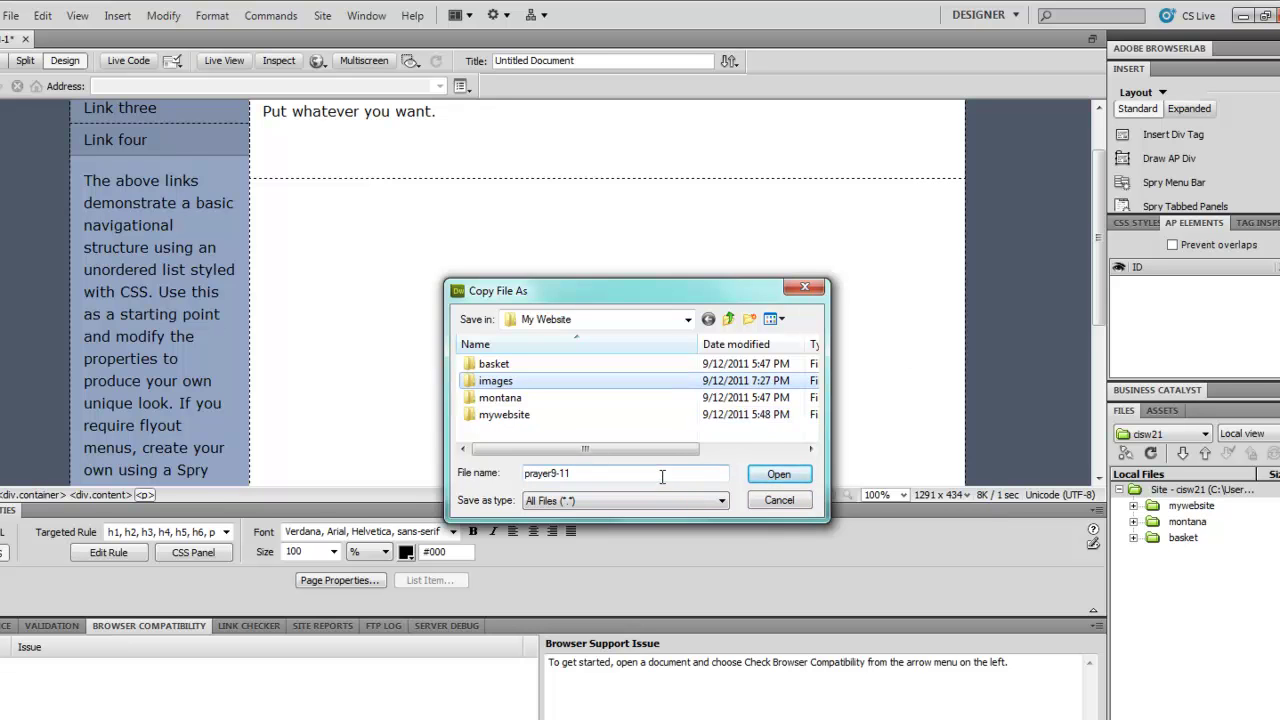
click(780, 476)
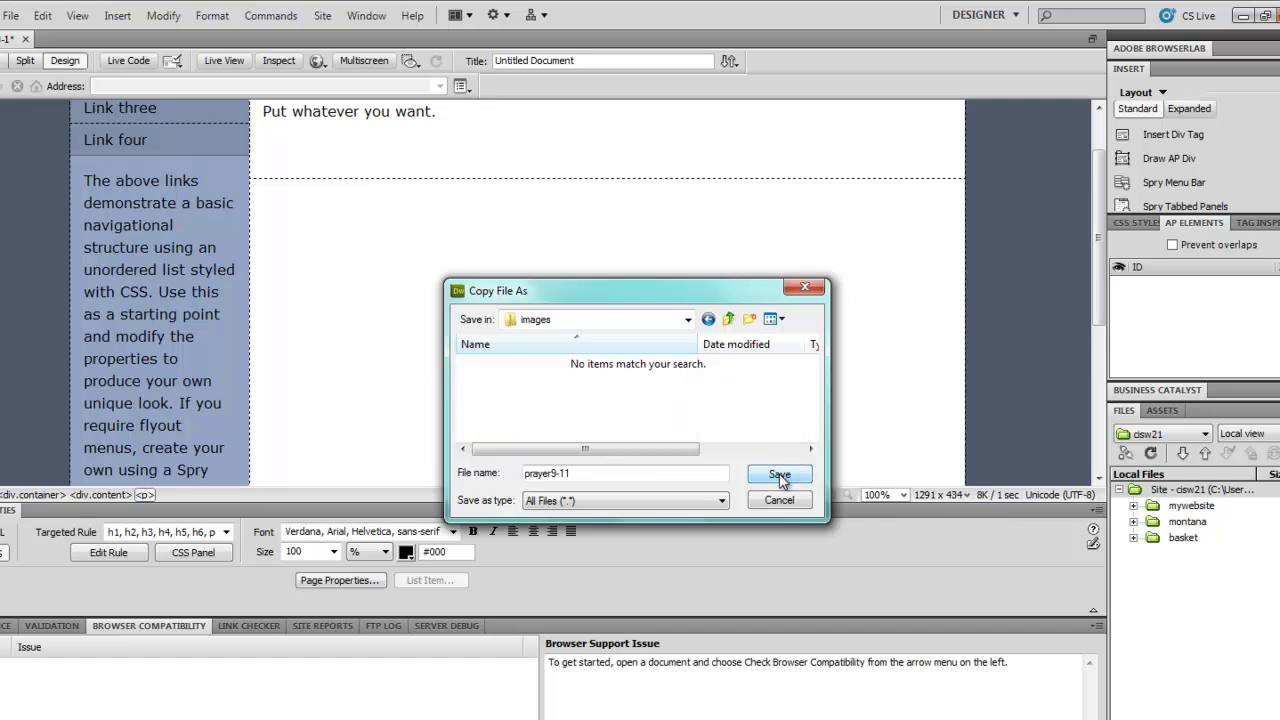
click(780, 477)
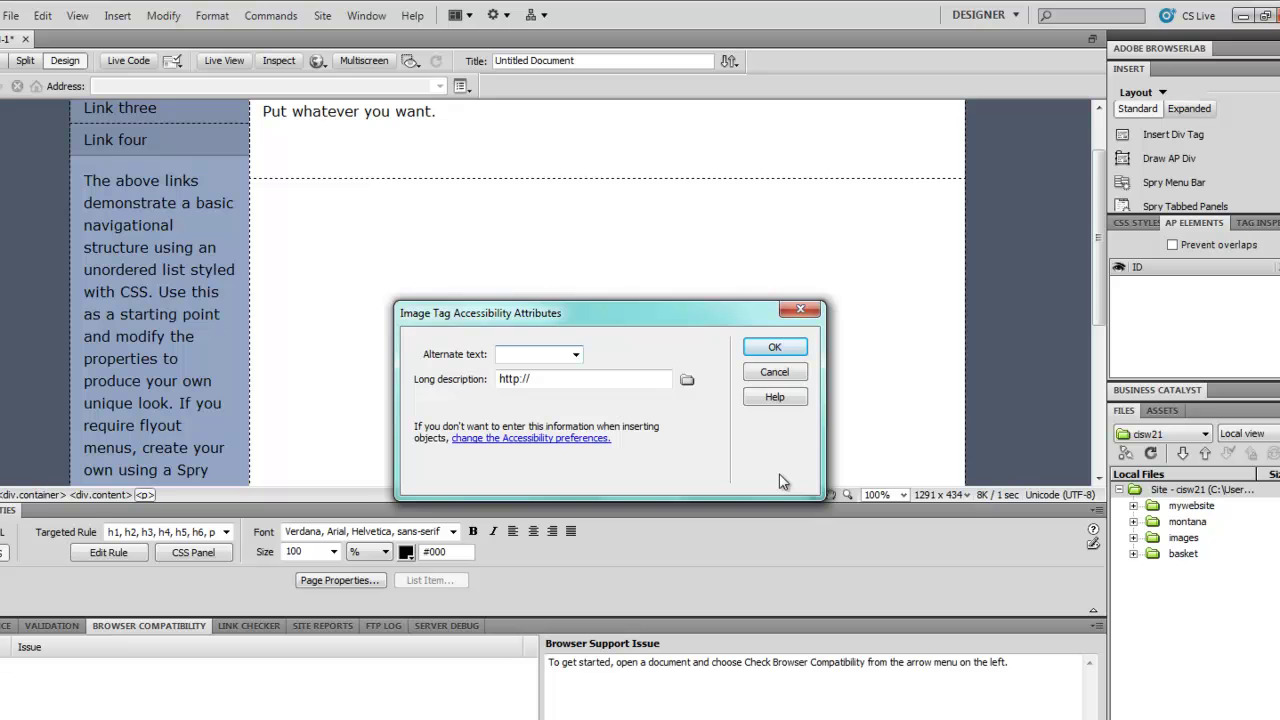
text(prayer911)
click(775, 347)
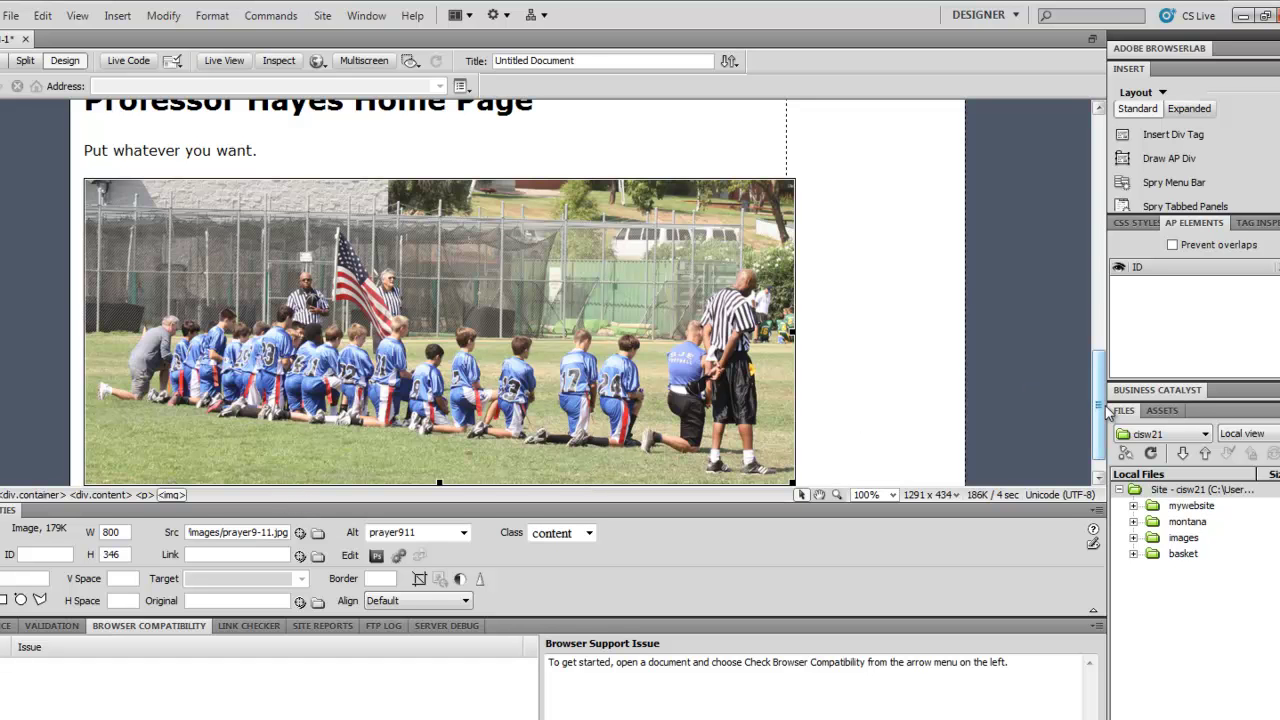
Delete the placeholder text beneath the navigation links in the sidebar
drag(1100, 408, 1107, 135)
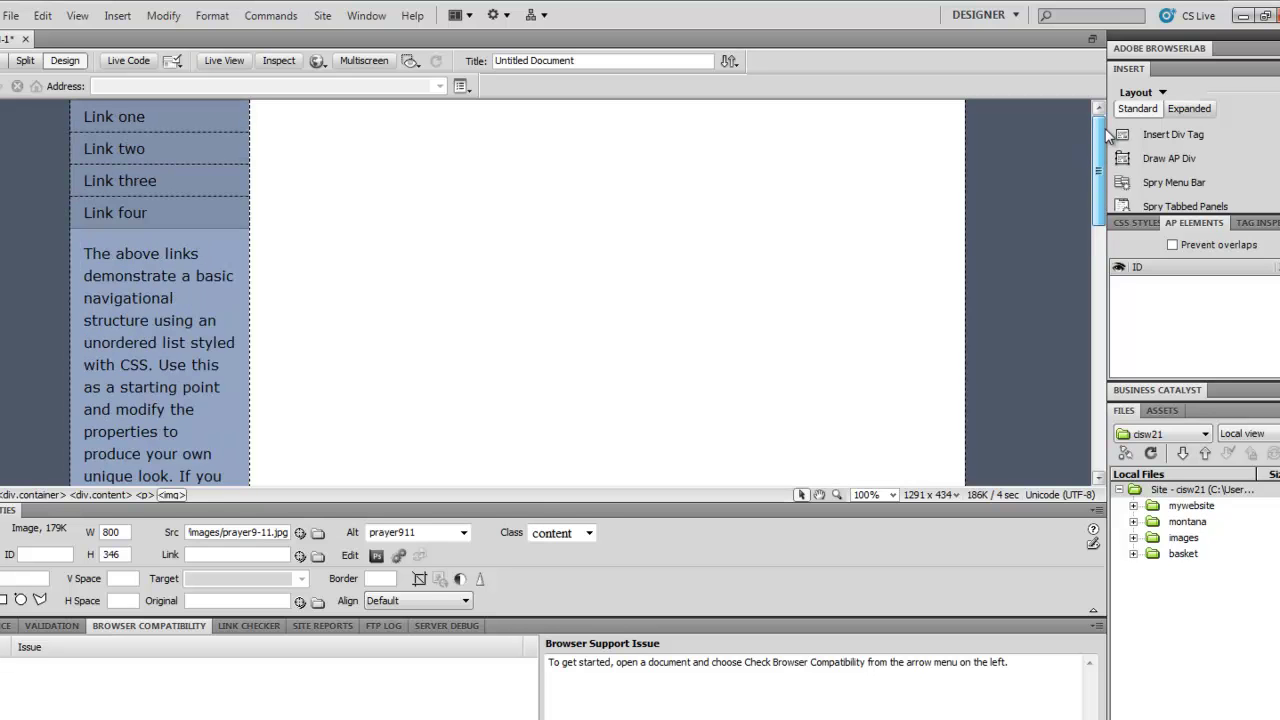
click(711, 171)
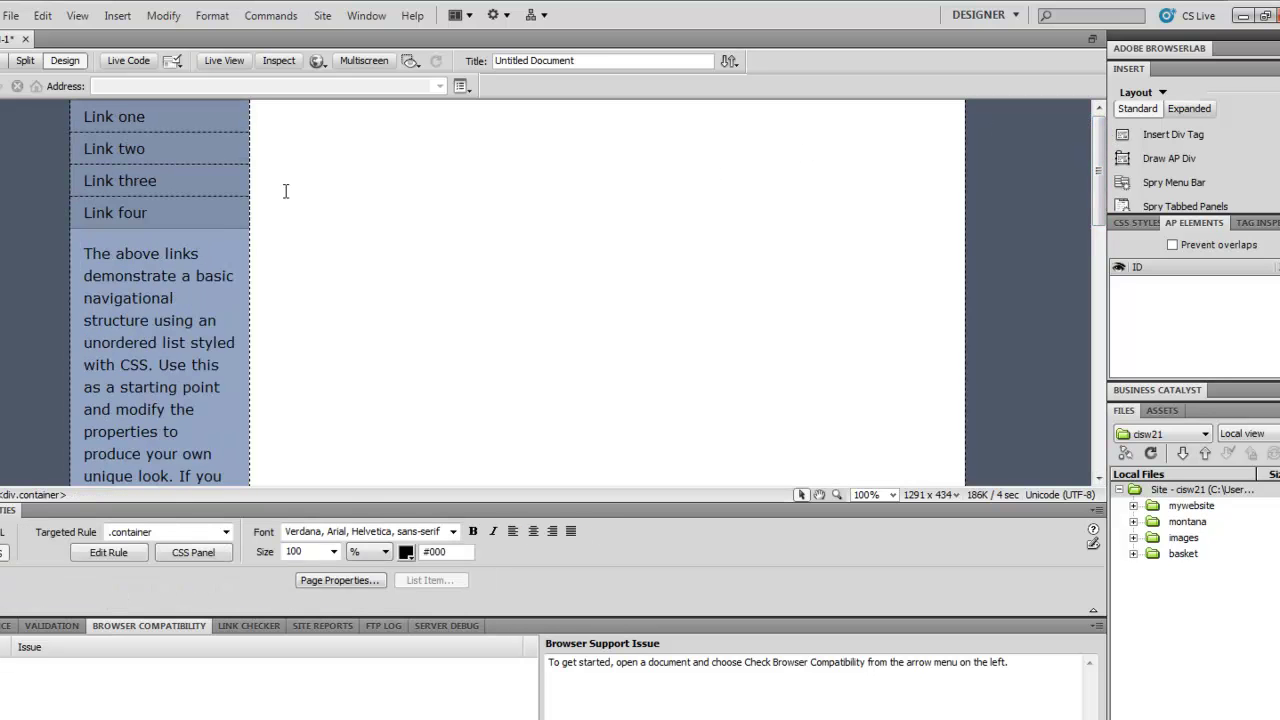
click(83, 256)
drag(83, 255, 237, 523)
key(Delete)
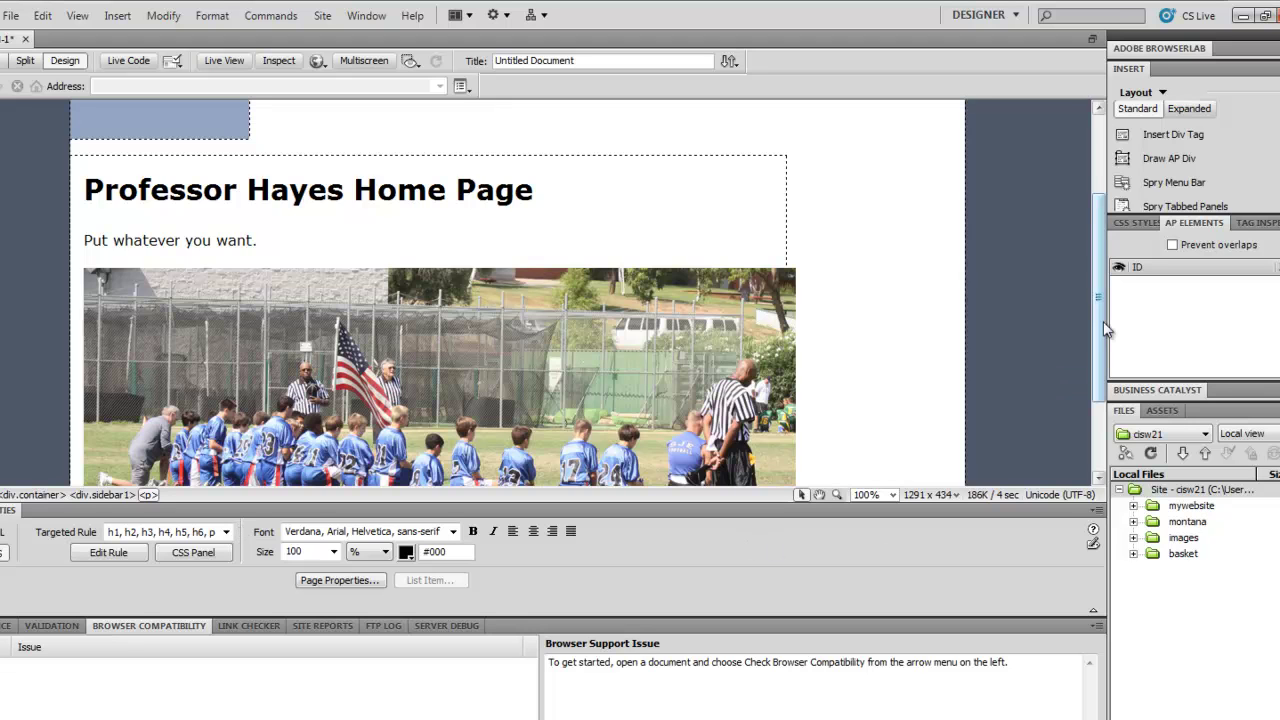
Rename the first two sidebar navigation links as "Home" and "Montana Parks"
drag(1101, 322, 1079, 77)
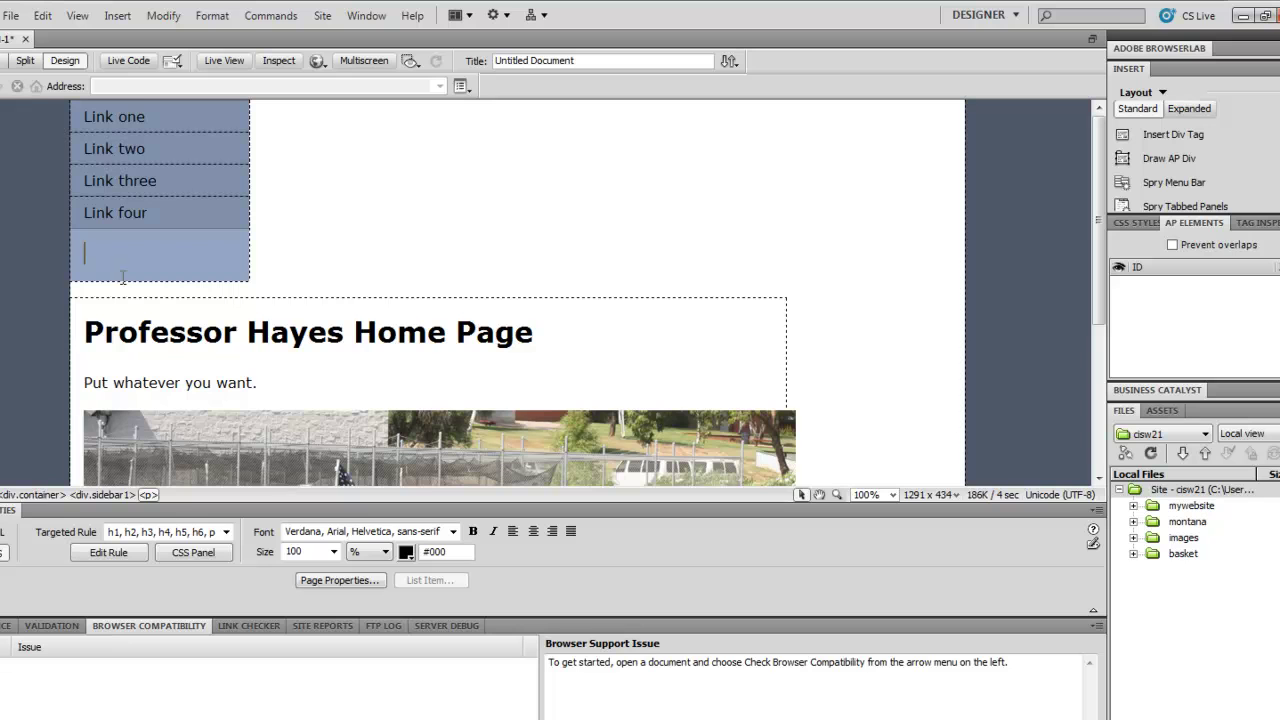
drag(157, 116, 27, 110)
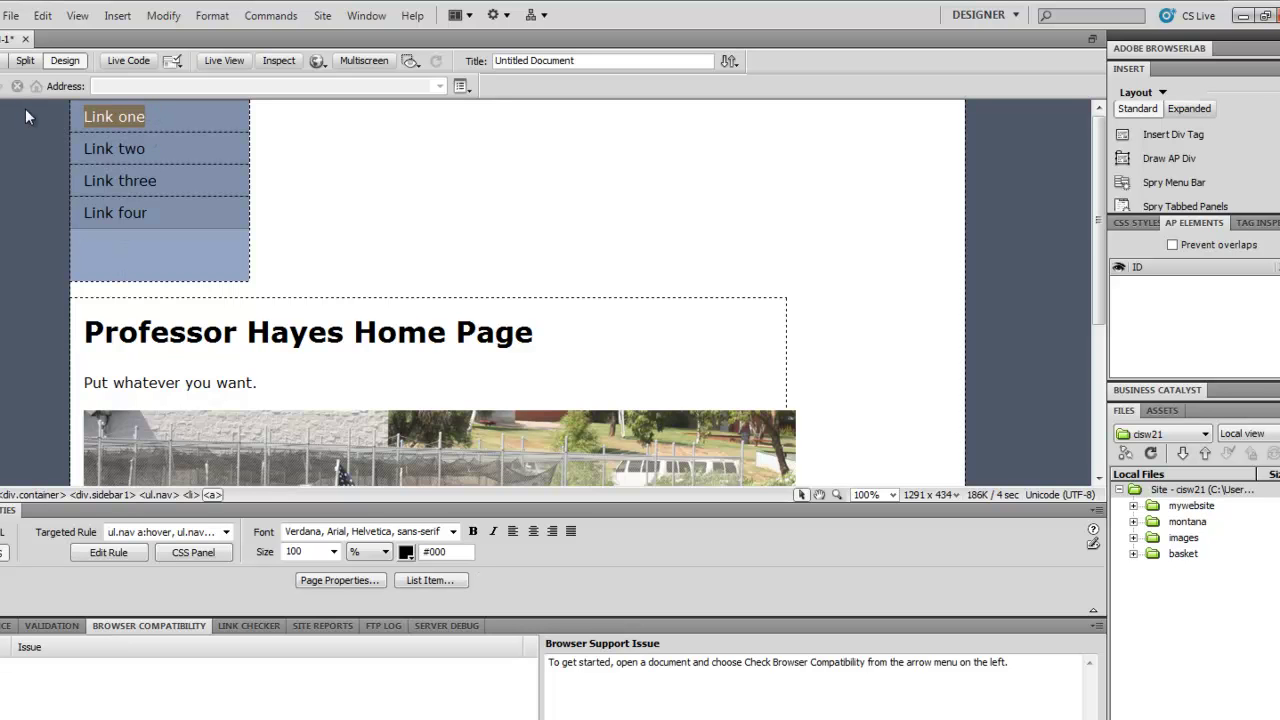
text(Home)
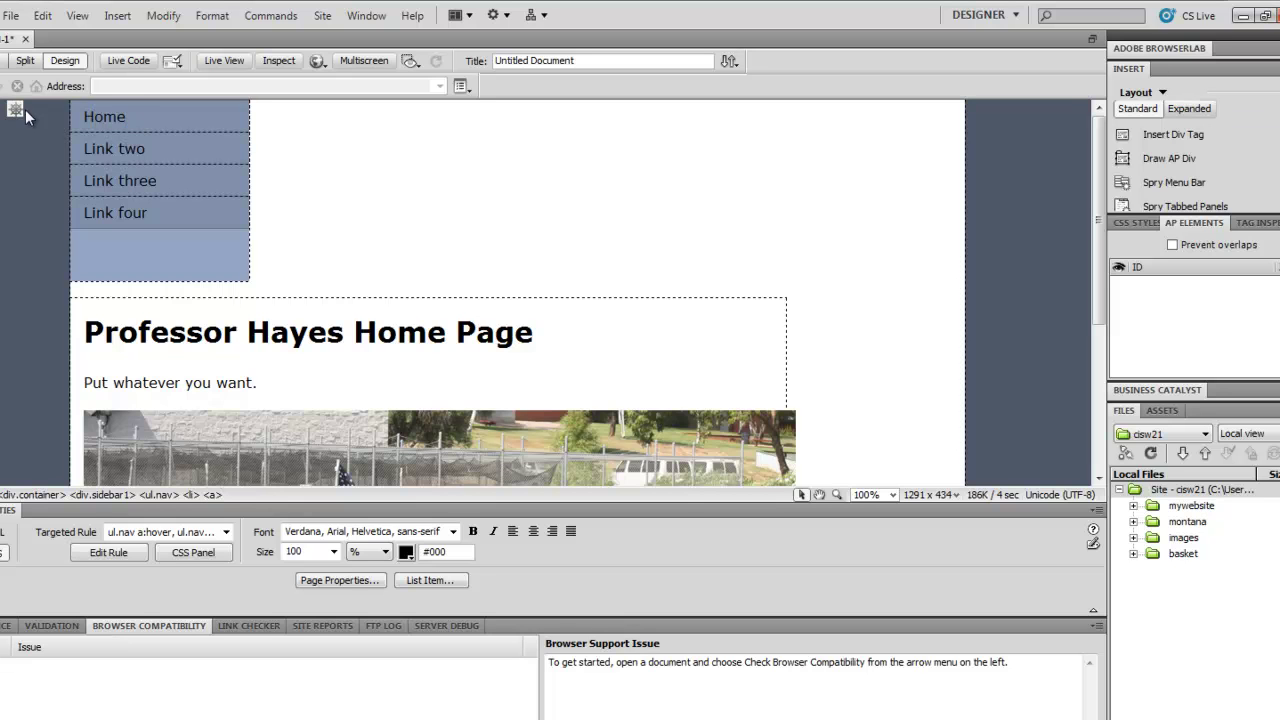
drag(159, 148, 24, 138)
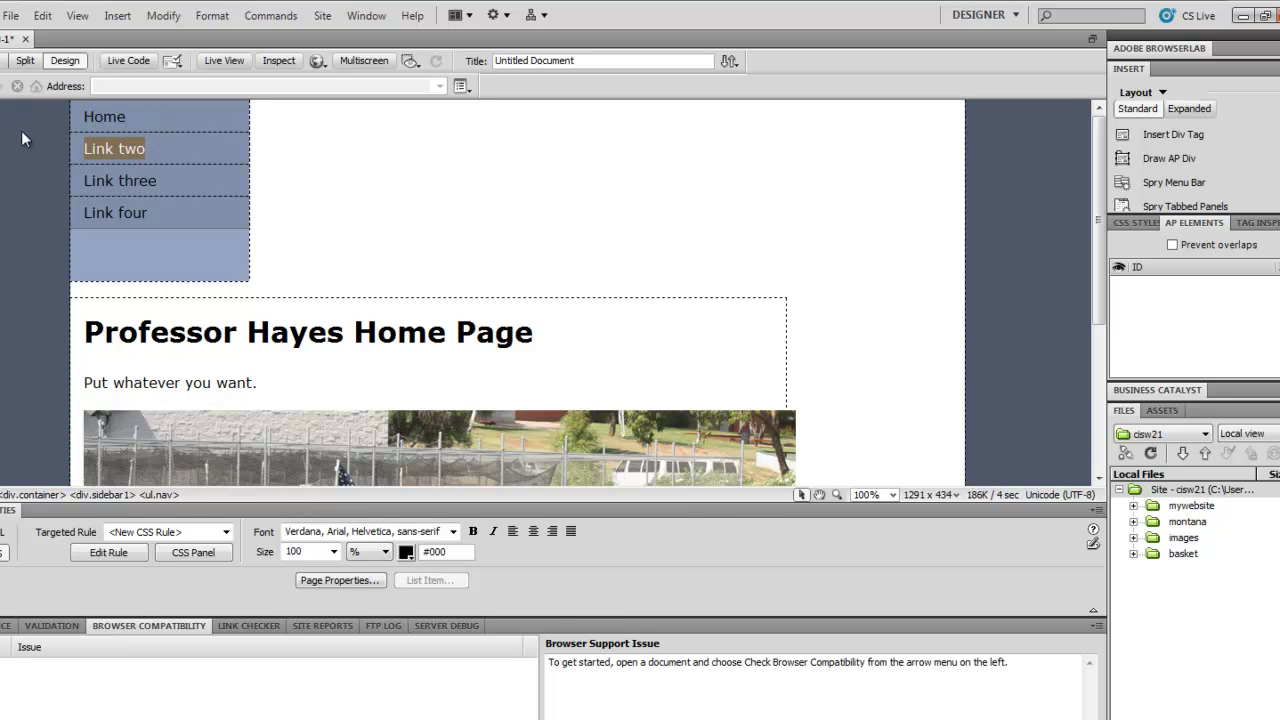
text(Montana Parks)
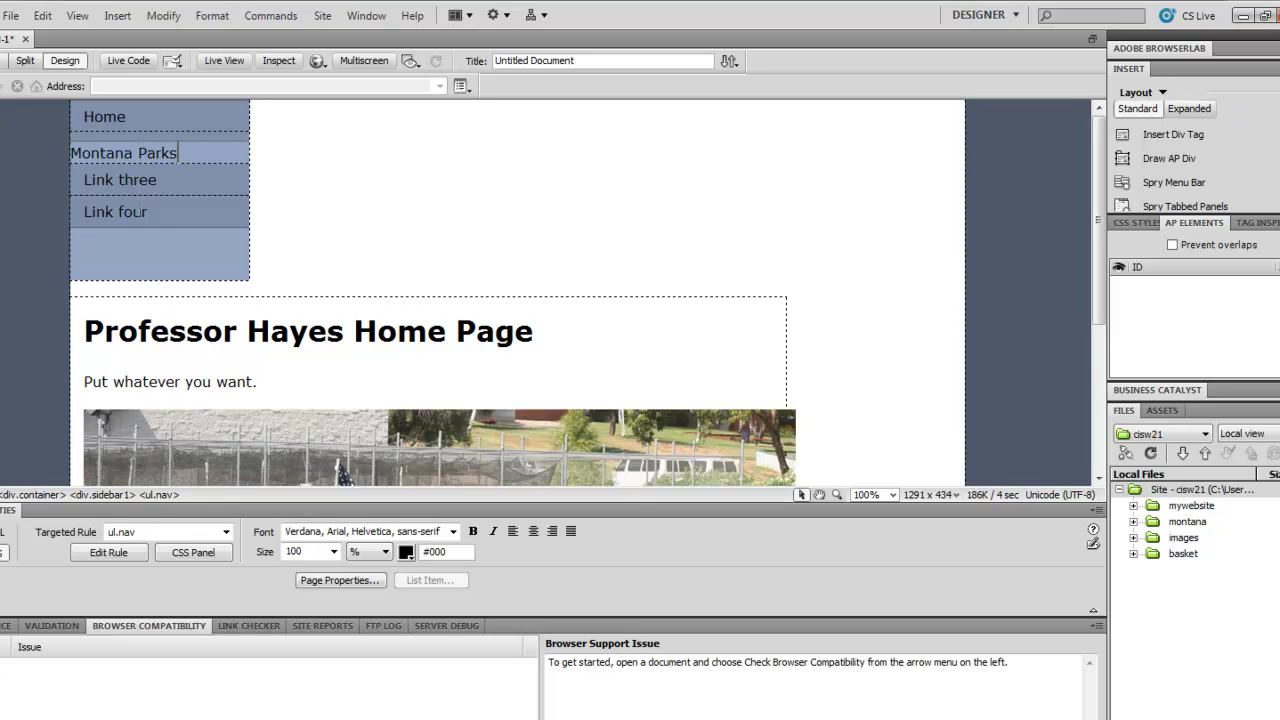
Replace the "Link three" text in the sidebar navigation with "Basket"
click(167, 190)
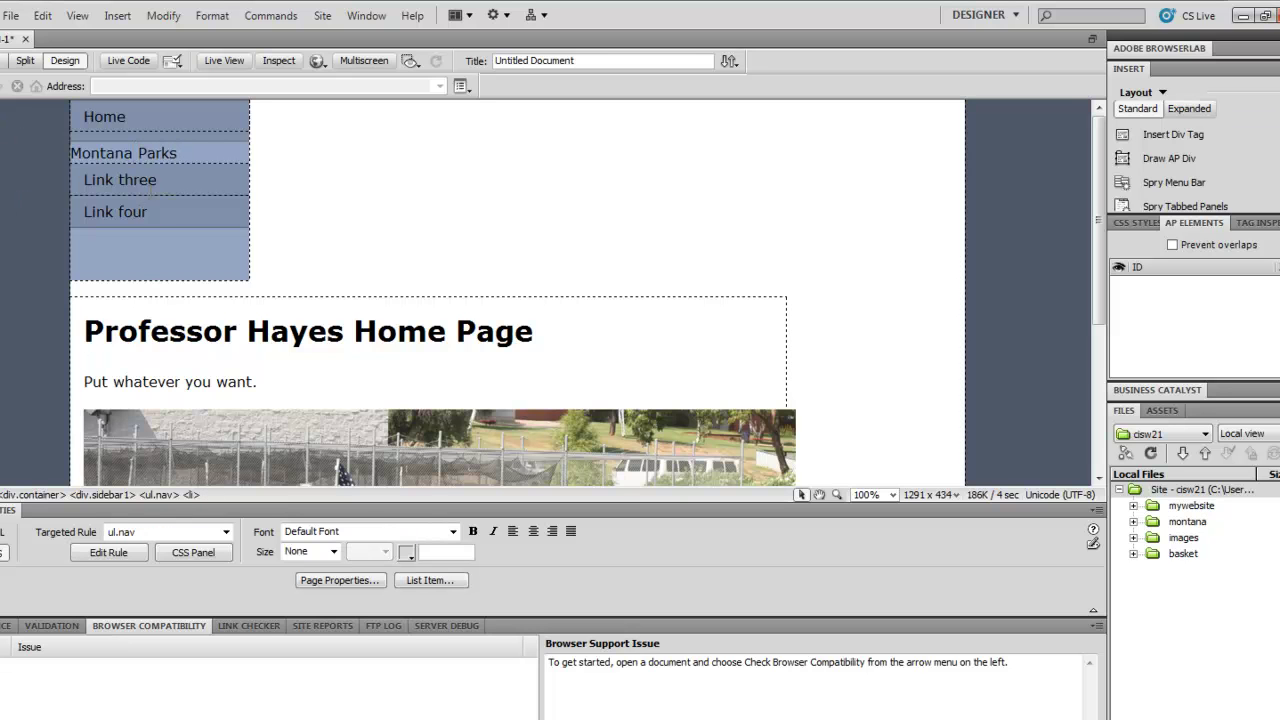
click(190, 179)
double_click(135, 179)
double_click(98, 179)
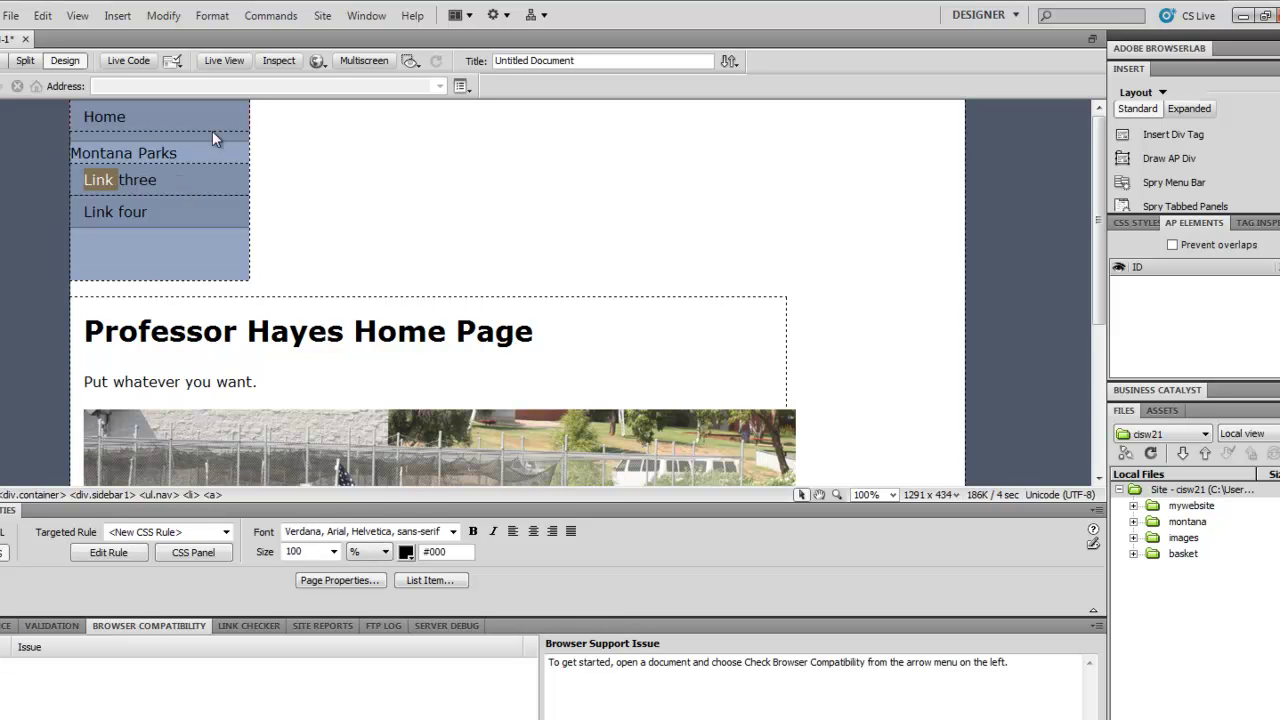
double_click(155, 180)
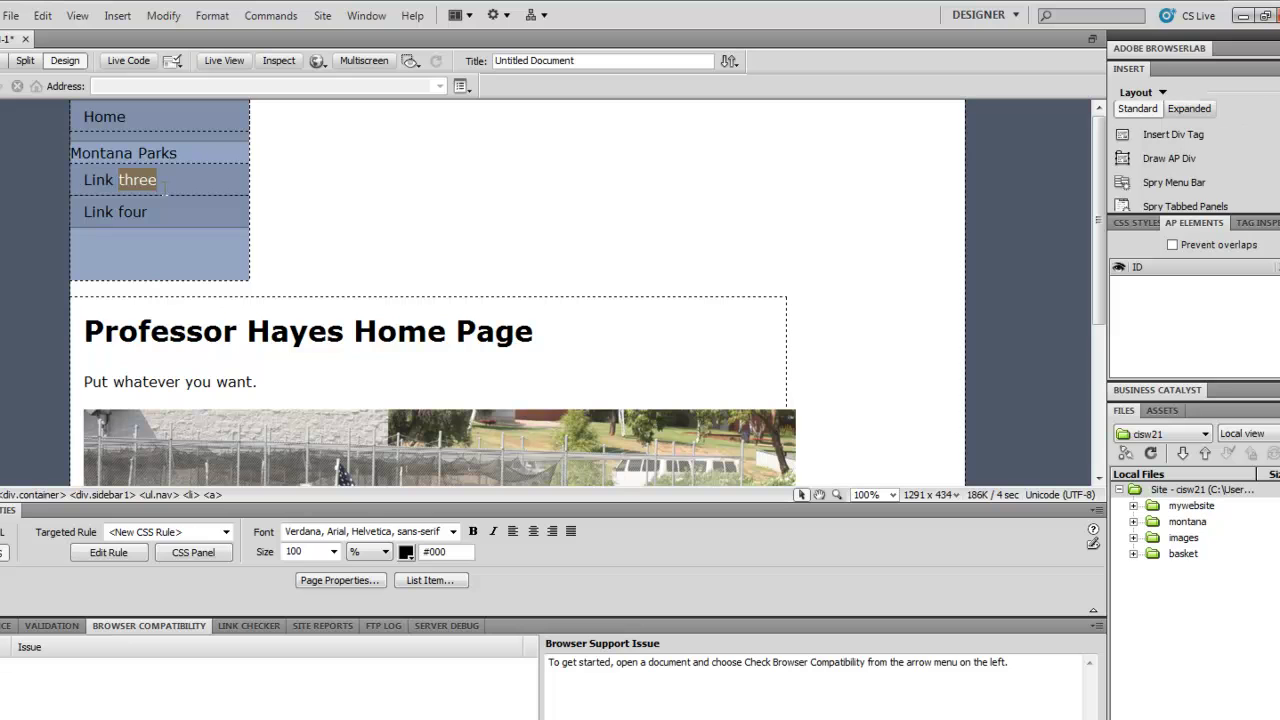
drag(157, 180, 97, 180)
click(84, 180)
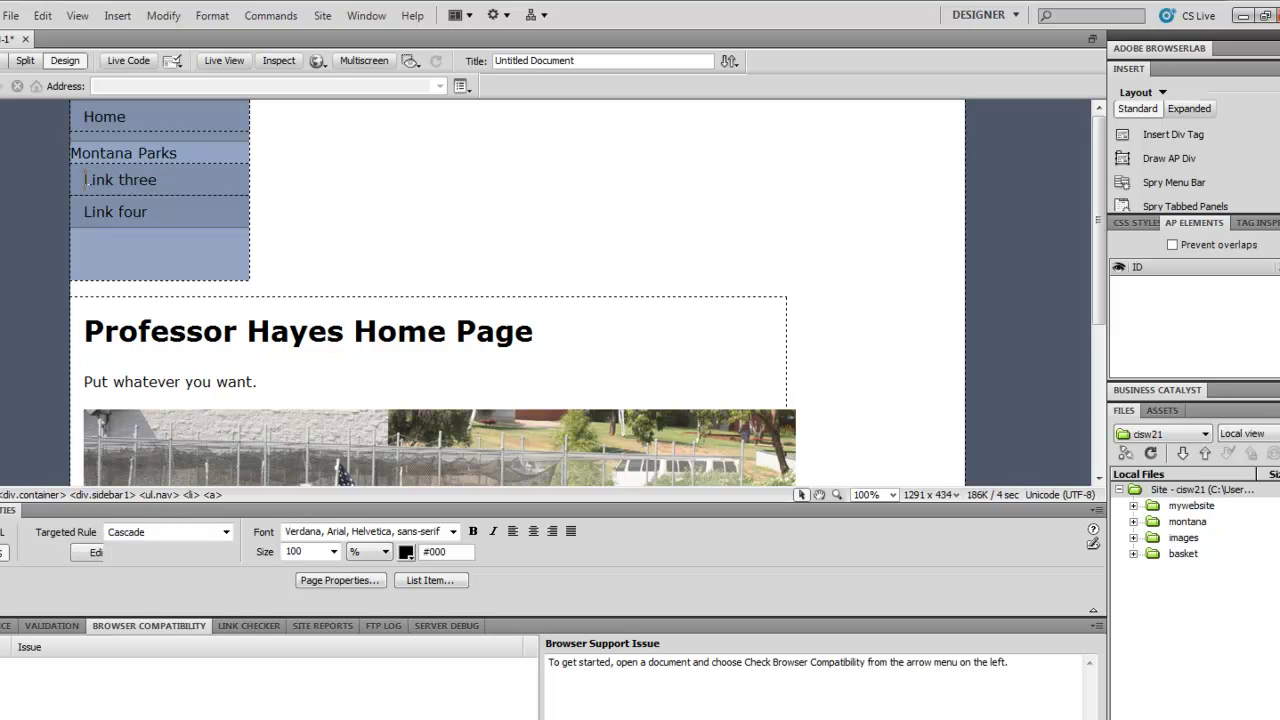
double_click(86, 180)
click(200, 167)
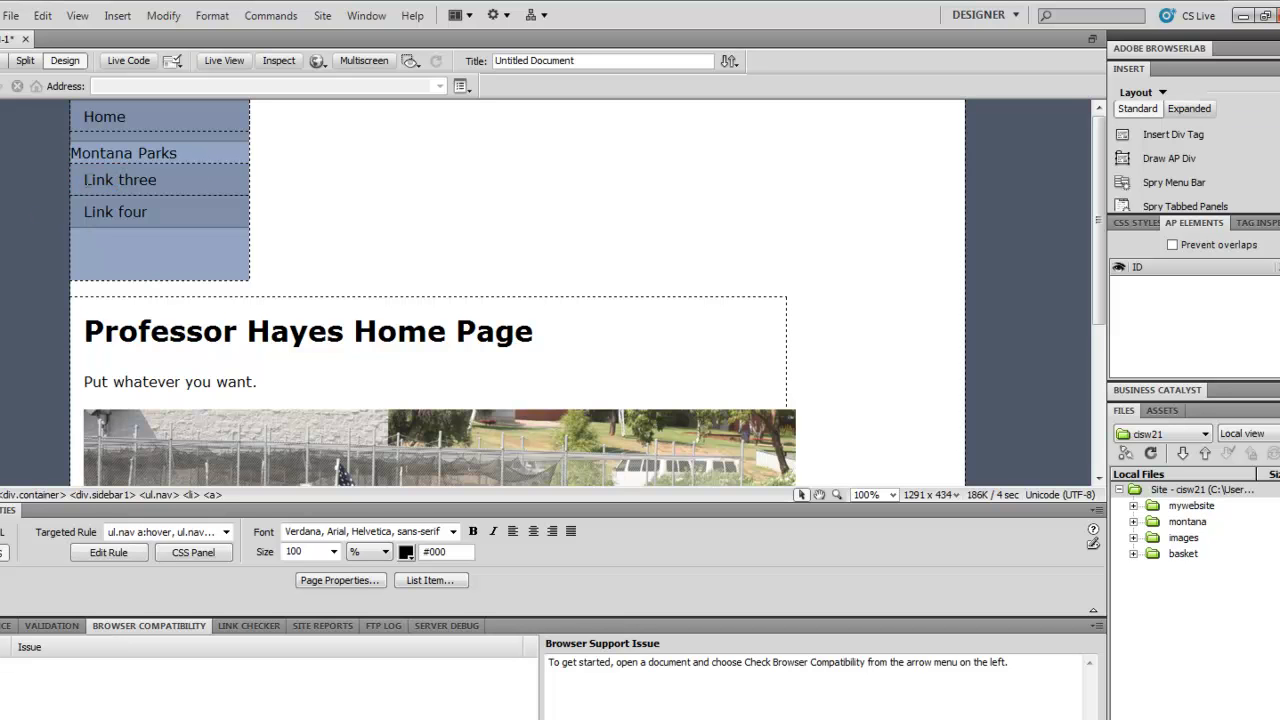
double_click(99, 180)
drag(99, 180, 177, 175)
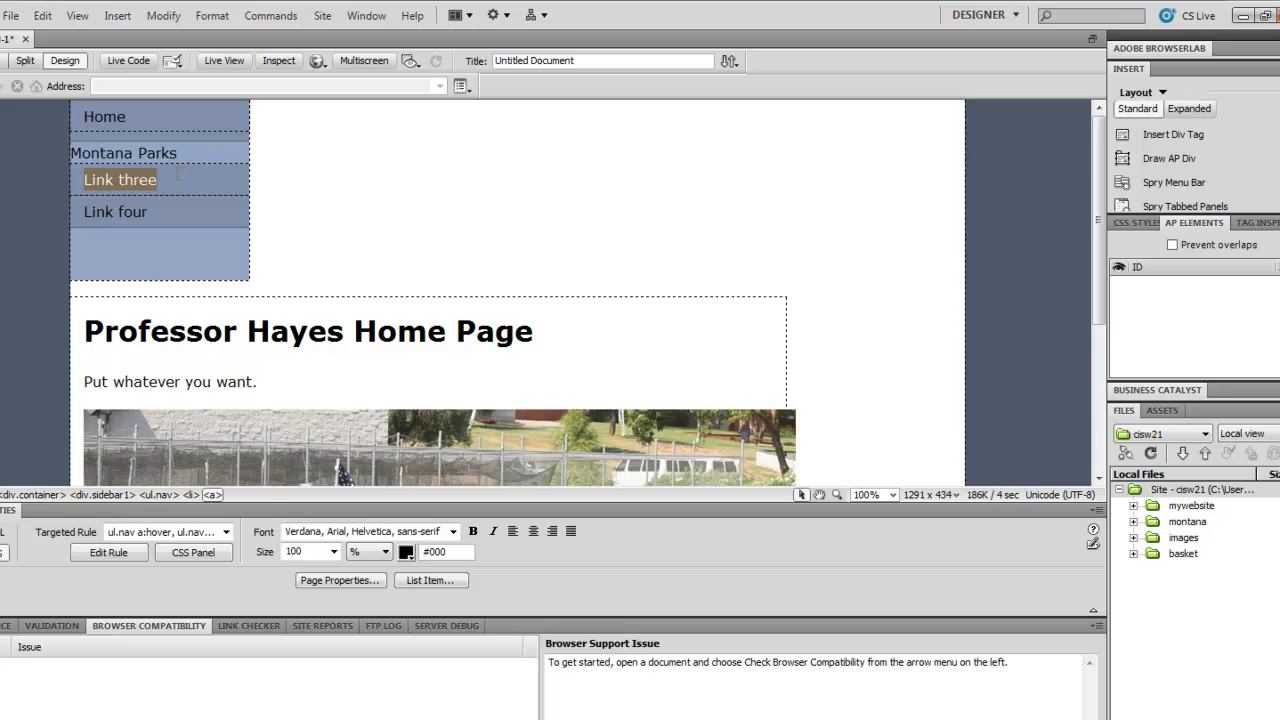
text(Basket)
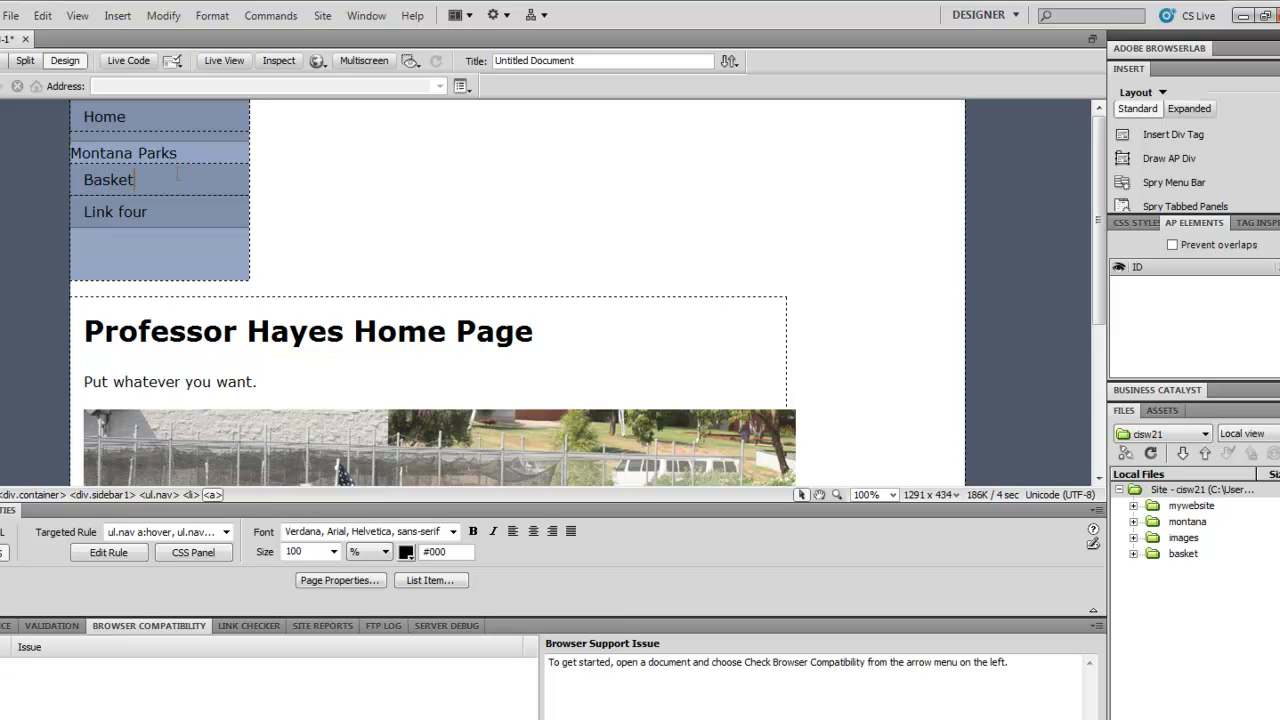
Replace the "Link four" text in the sidebar navigation with "Mysite"
drag(84, 212, 183, 212)
text(Mysite)
click(358, 223)
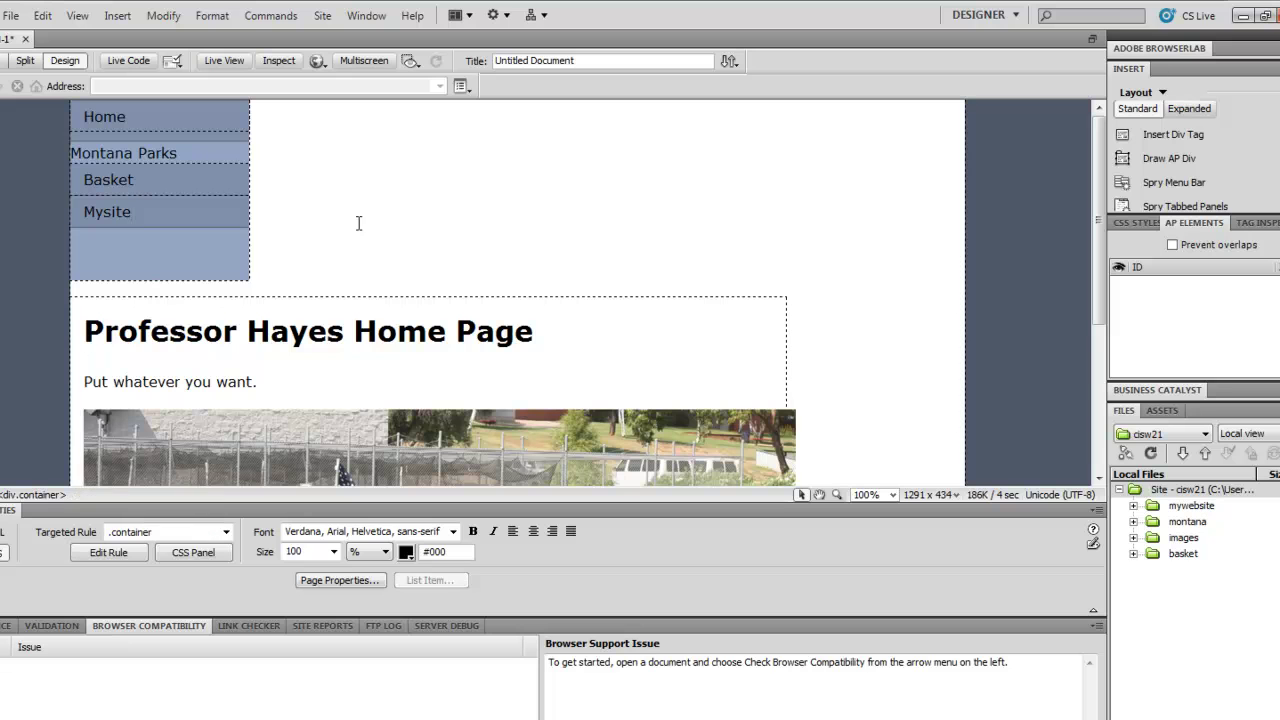
click(123, 151)
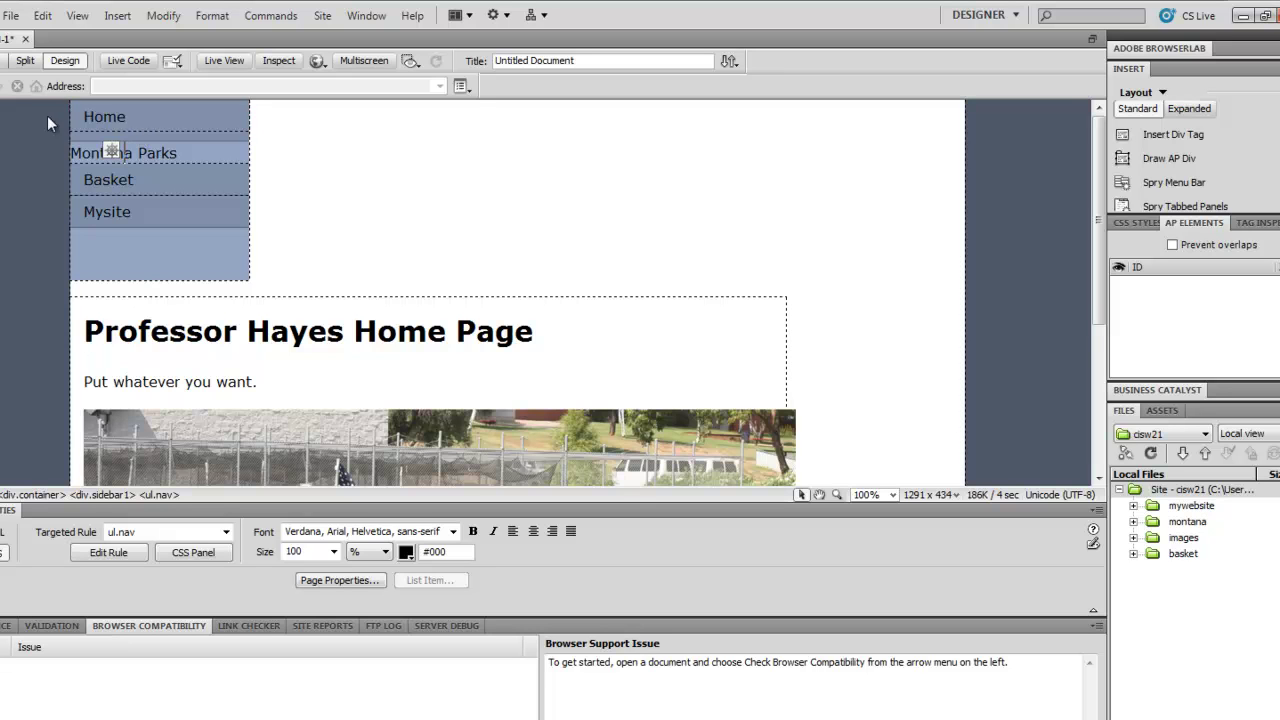
Save the page as index.htm in the My Website folder
right_click(4, 42)
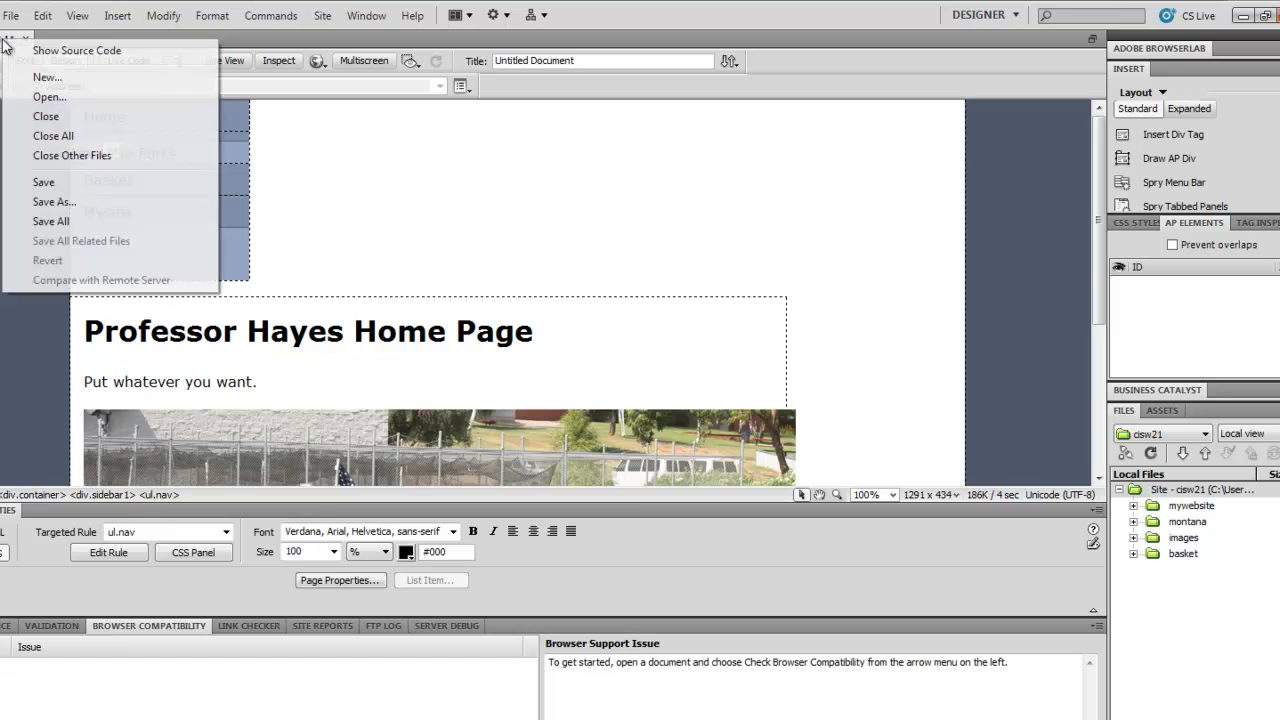
click(53, 203)
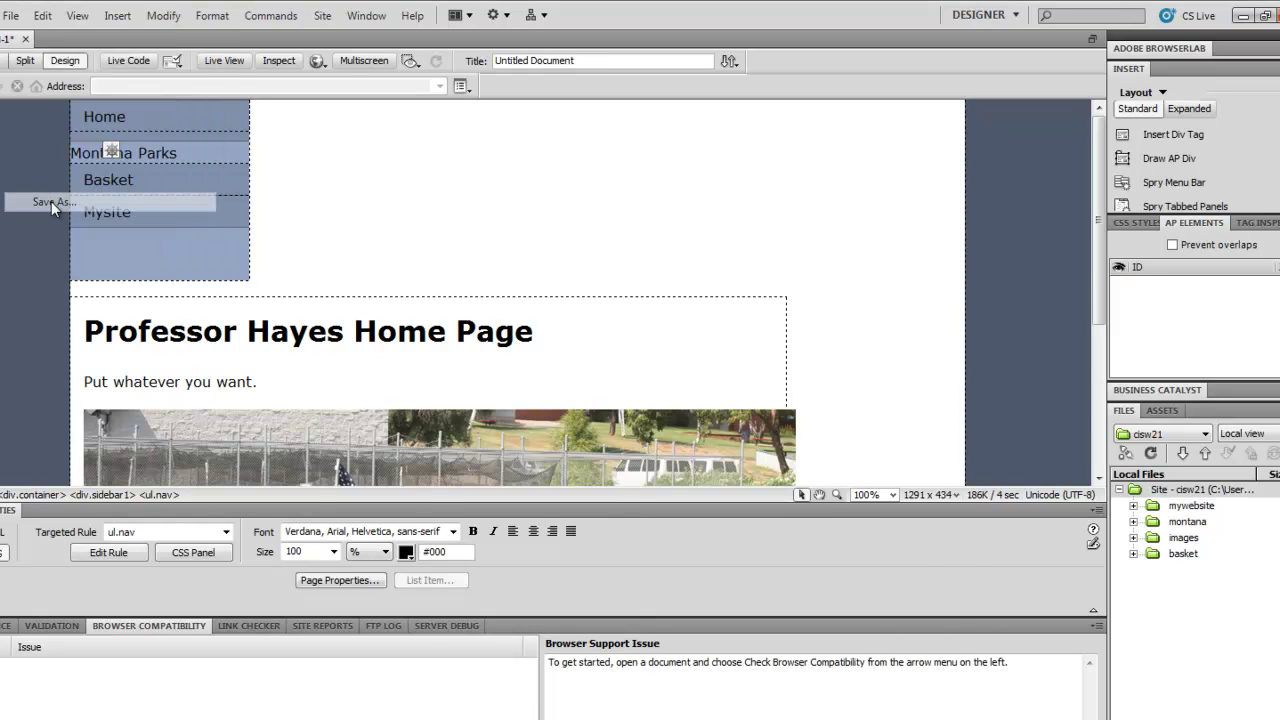
text(index.ht)
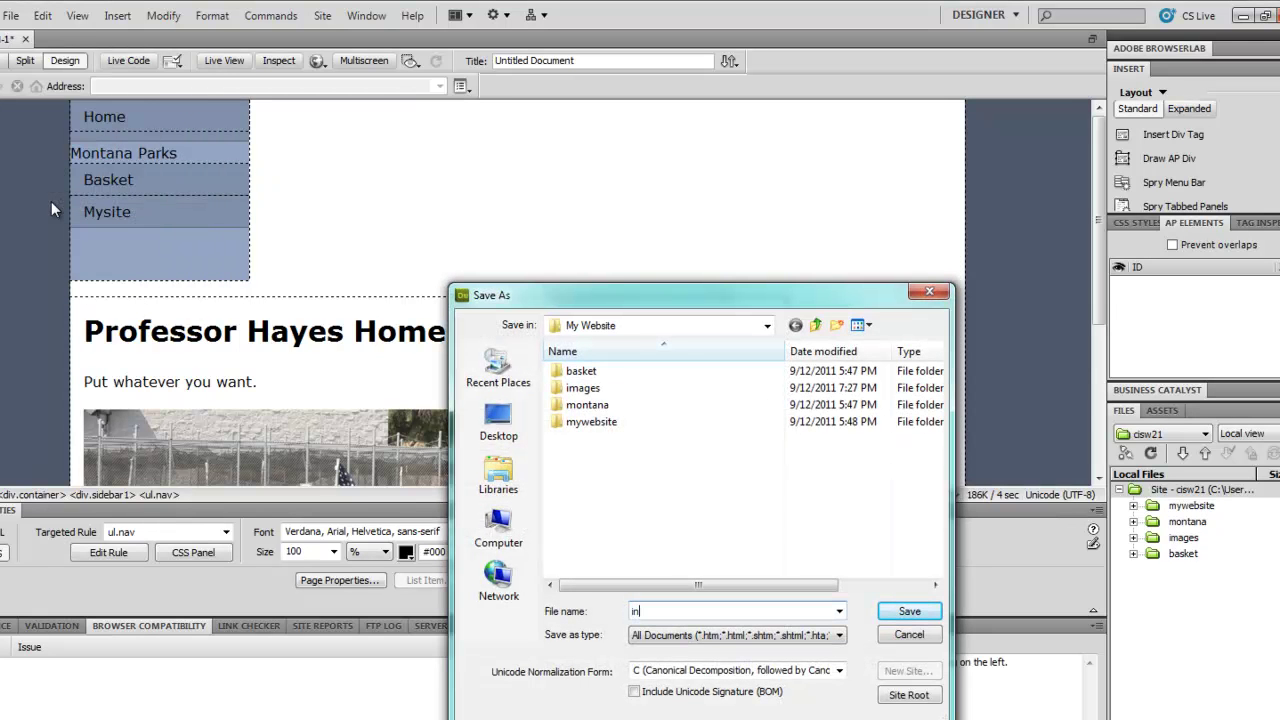
text(m)
click(910, 613)
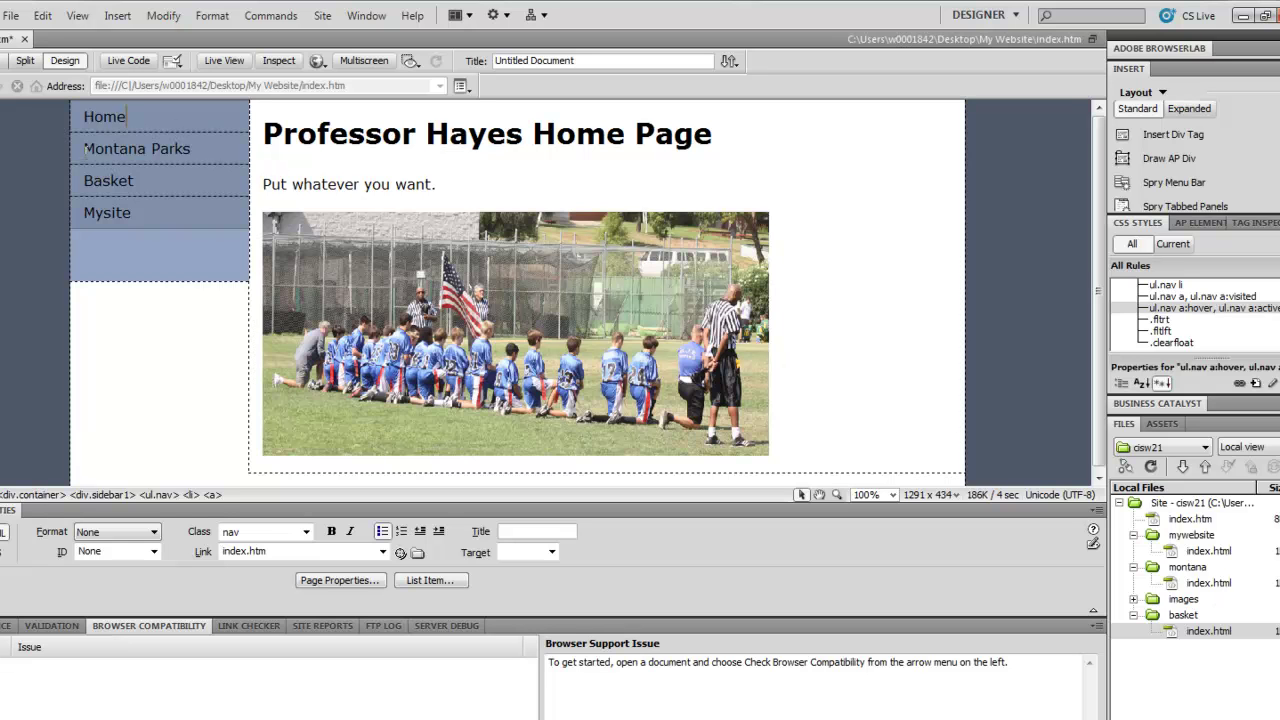
Link the Montana Parks navigation item to index.html in the montana folder, replacing its placeholder link
drag(84, 149, 191, 149)
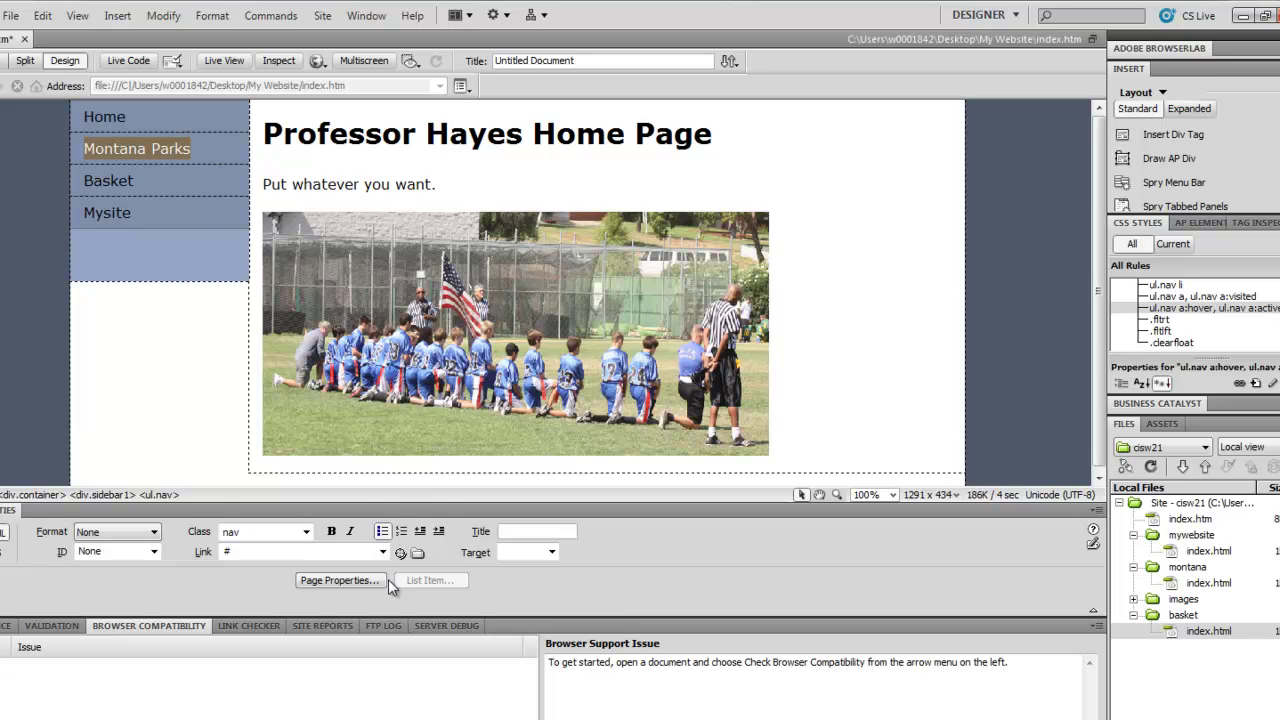
double_click(227, 552)
click(230, 554)
key(BackSpace)
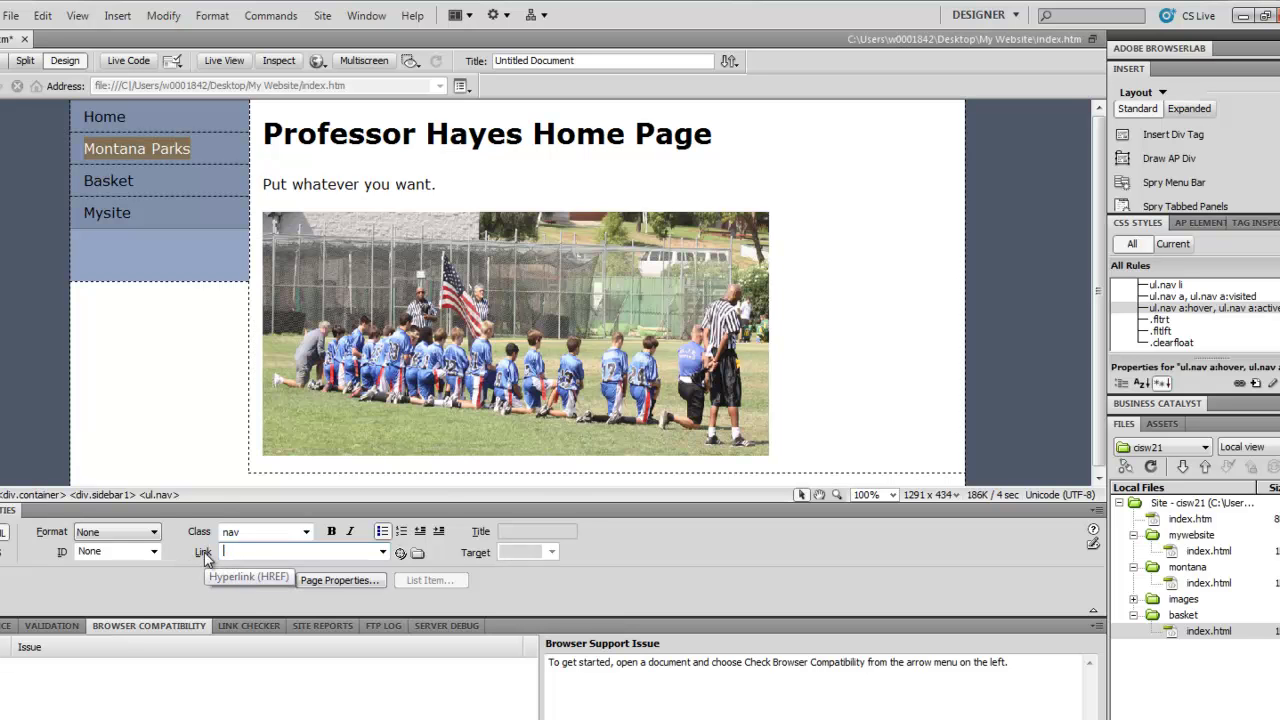
drag(401, 552, 1168, 592)
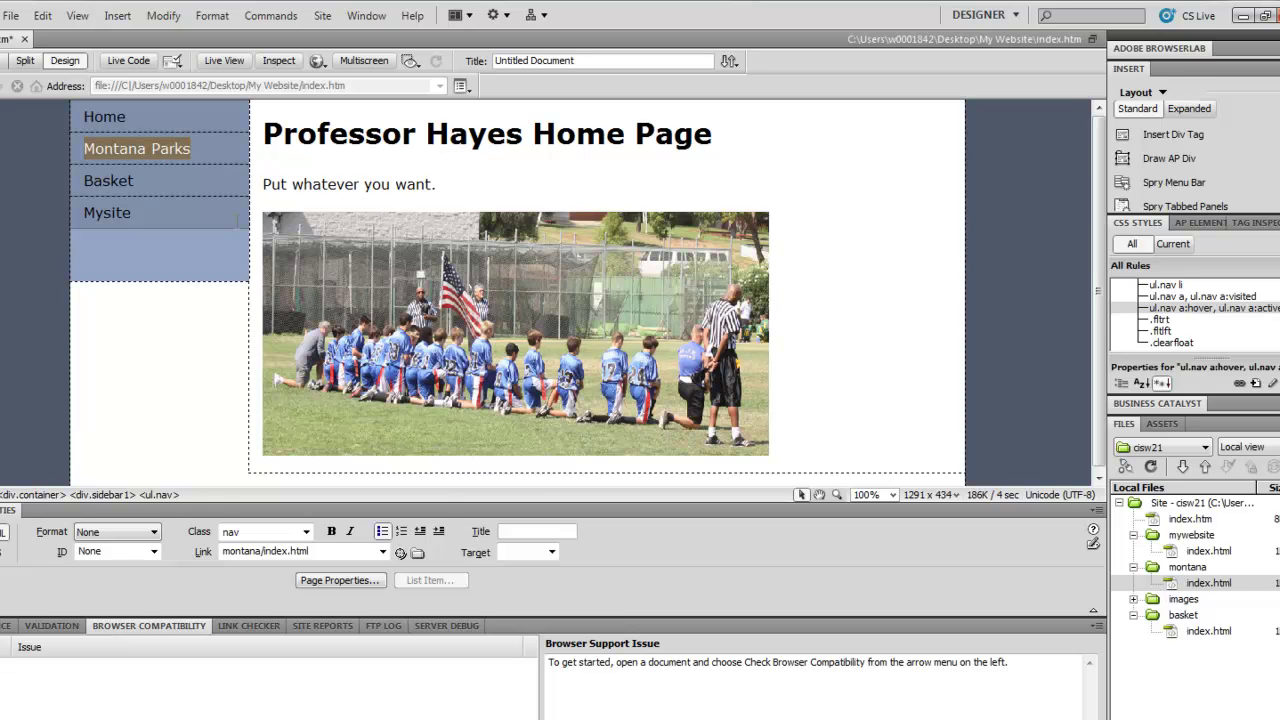
Link the Basket navigation item to index.html in the basket folder
double_click(139, 168)
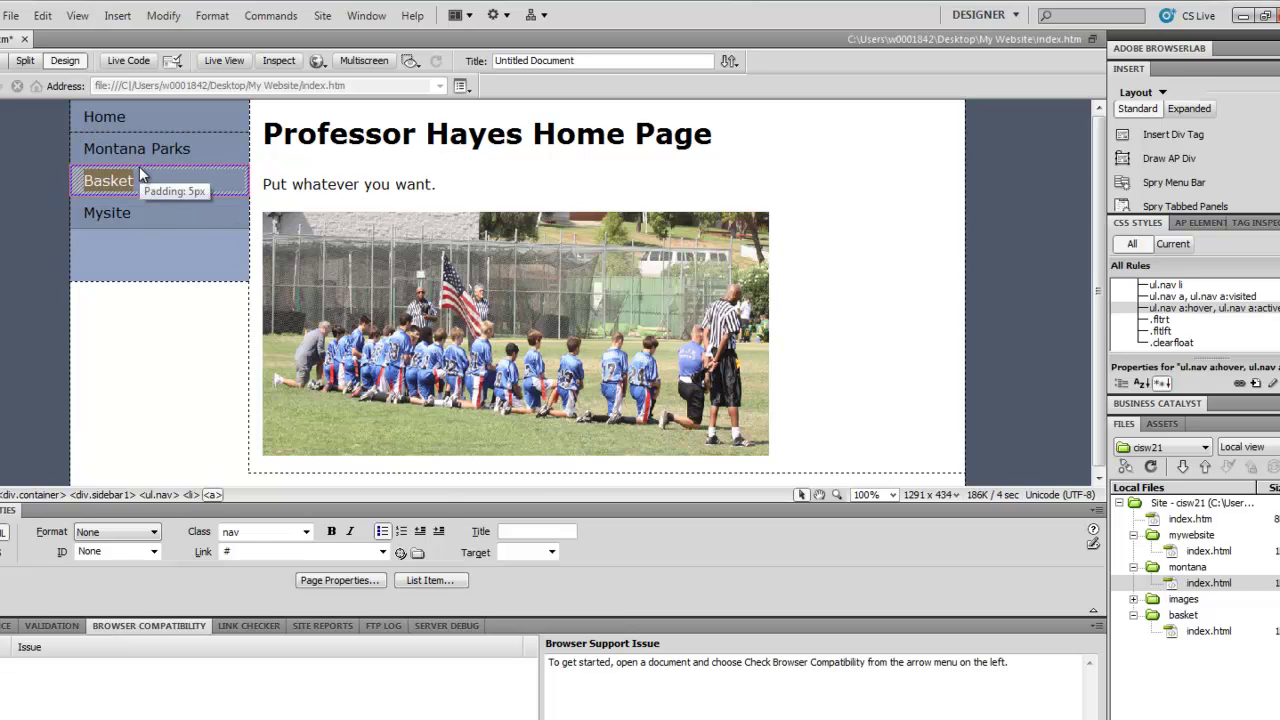
click(109, 184)
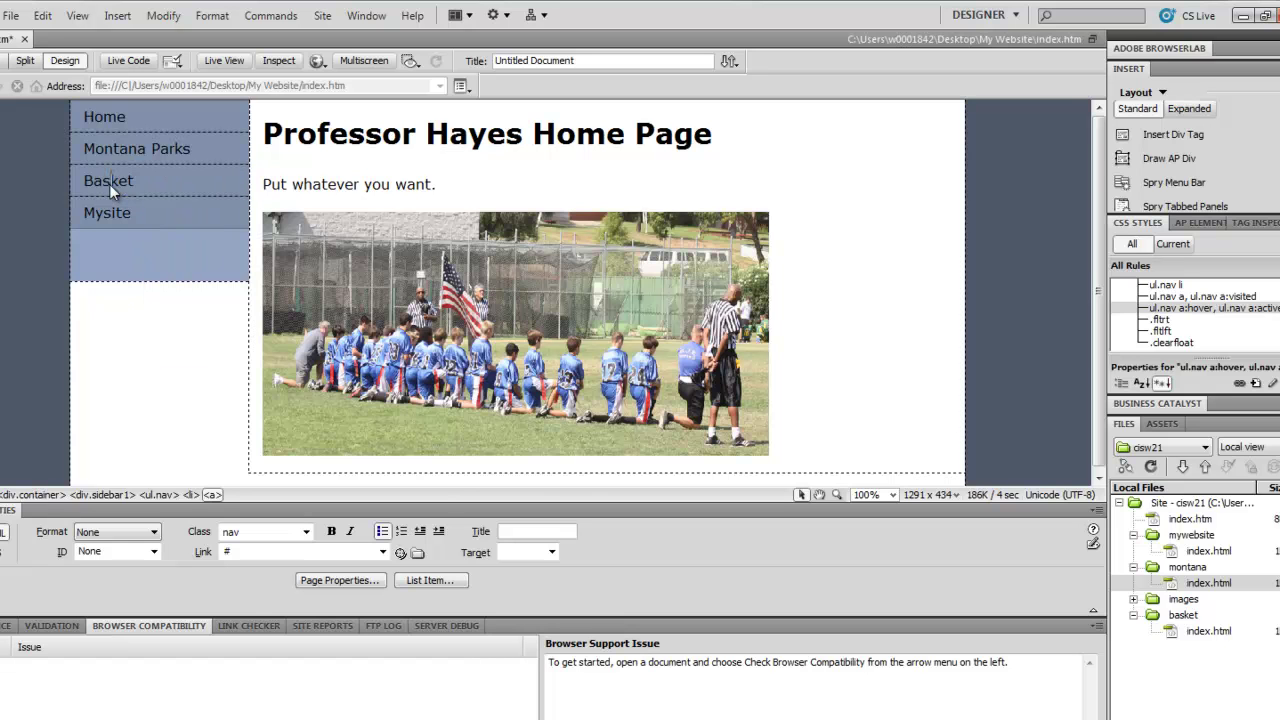
drag(86, 180, 174, 181)
double_click(248, 548)
drag(401, 554, 1188, 636)
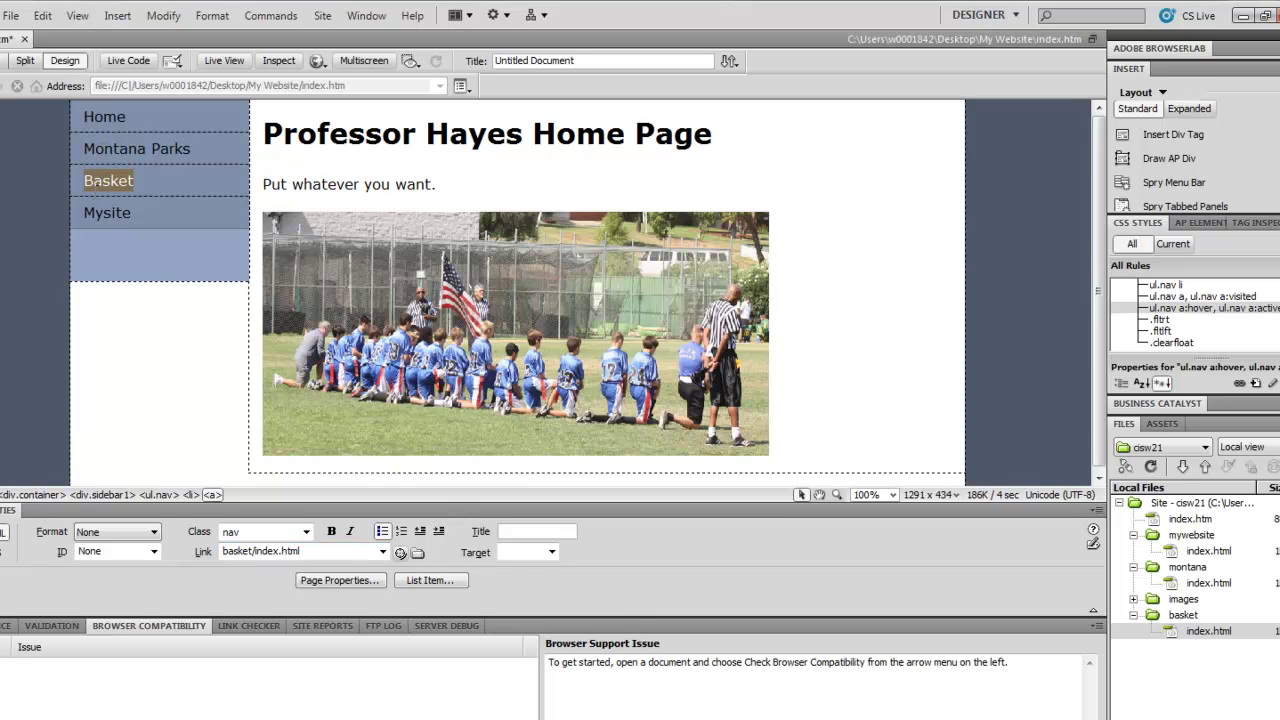
Link the Mysite navigation item to mywebsite/index.html and the Home item to index.htm in the site root
click(92, 212)
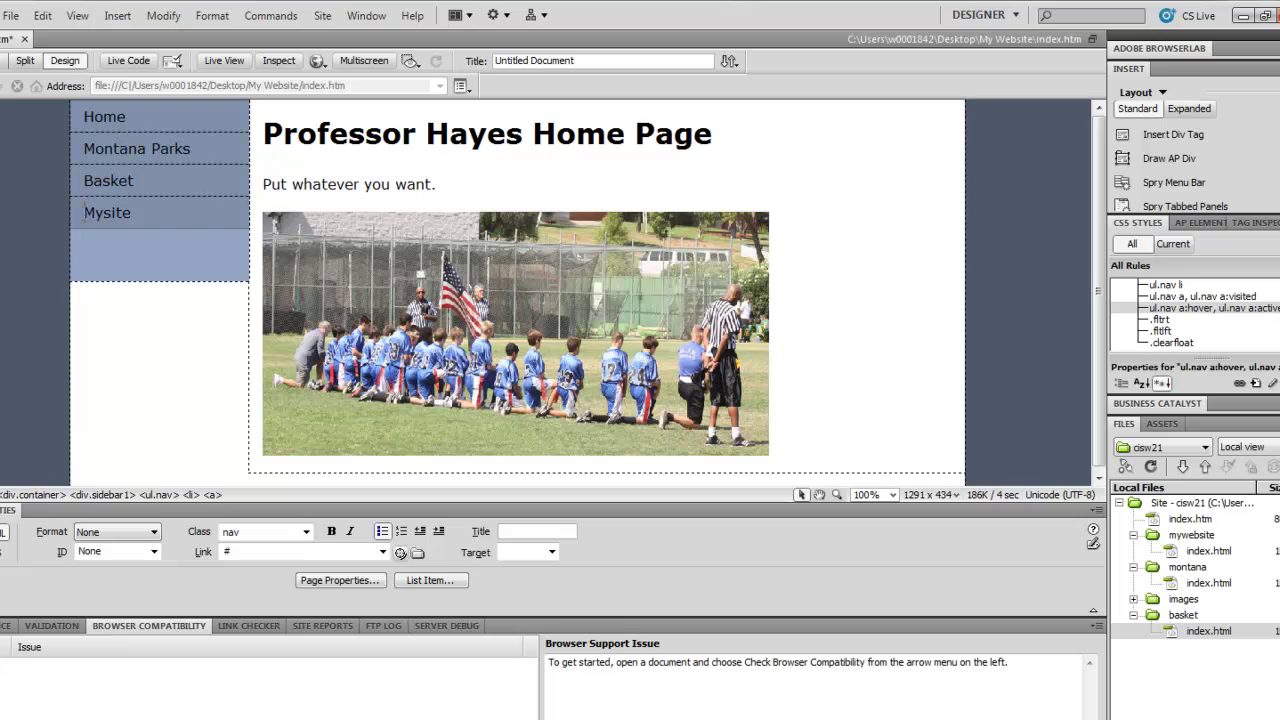
drag(85, 213, 165, 220)
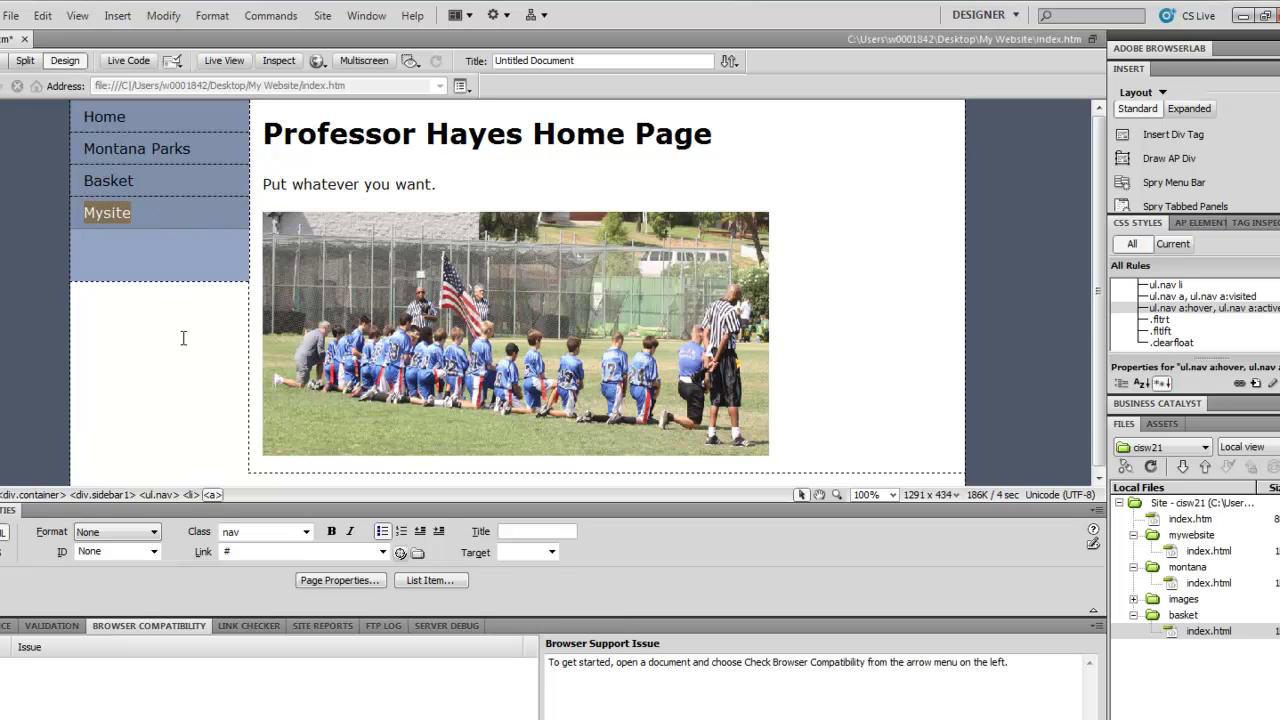
double_click(249, 552)
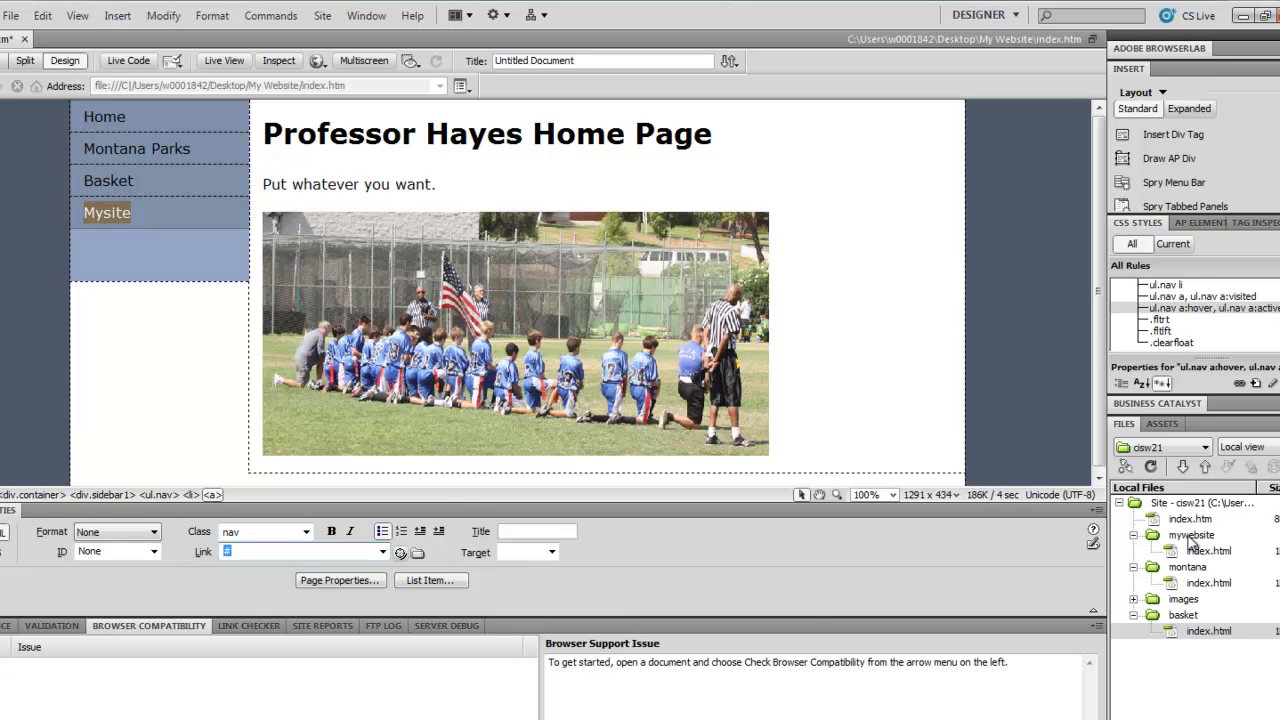
drag(400, 556, 1175, 560)
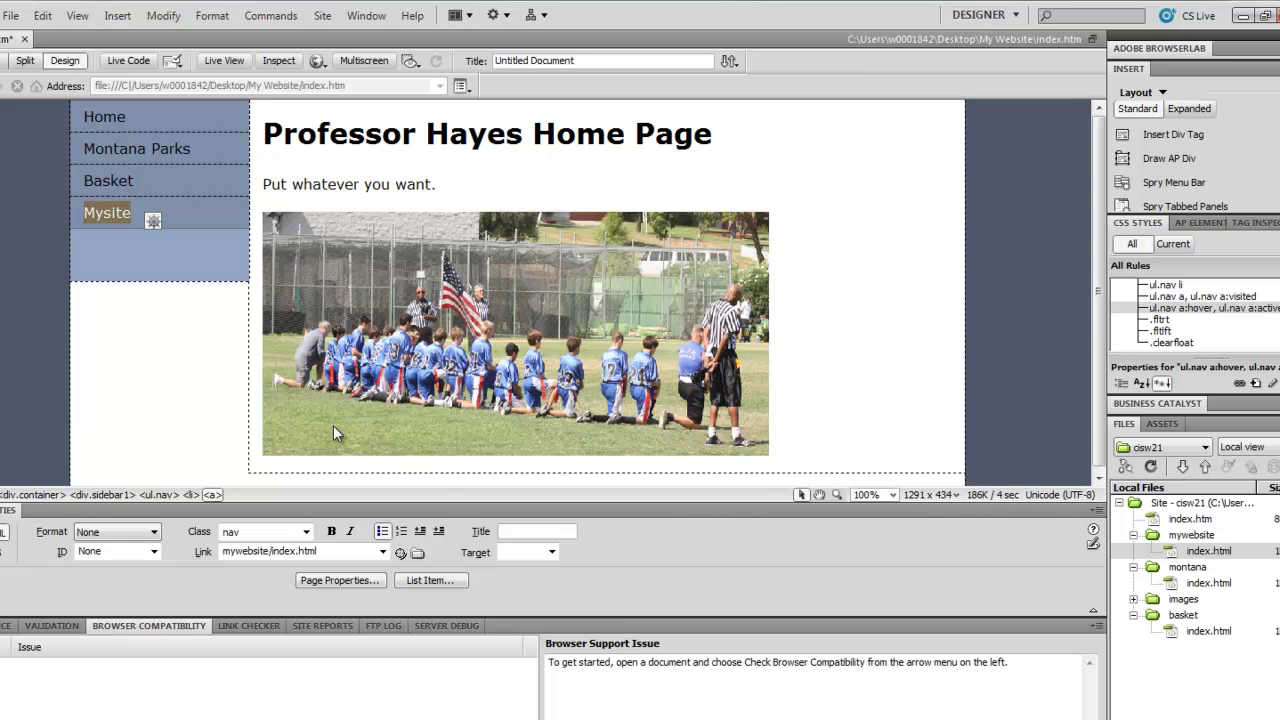
drag(87, 116, 214, 116)
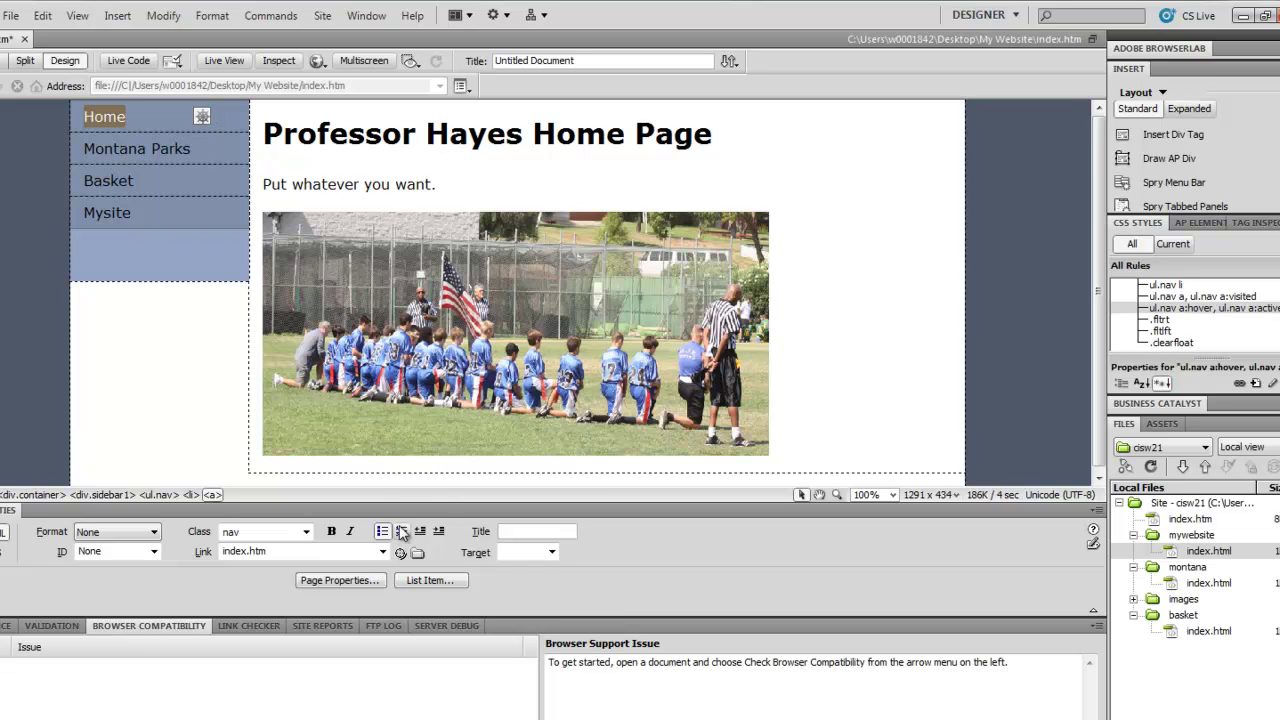
drag(401, 553, 1166, 527)
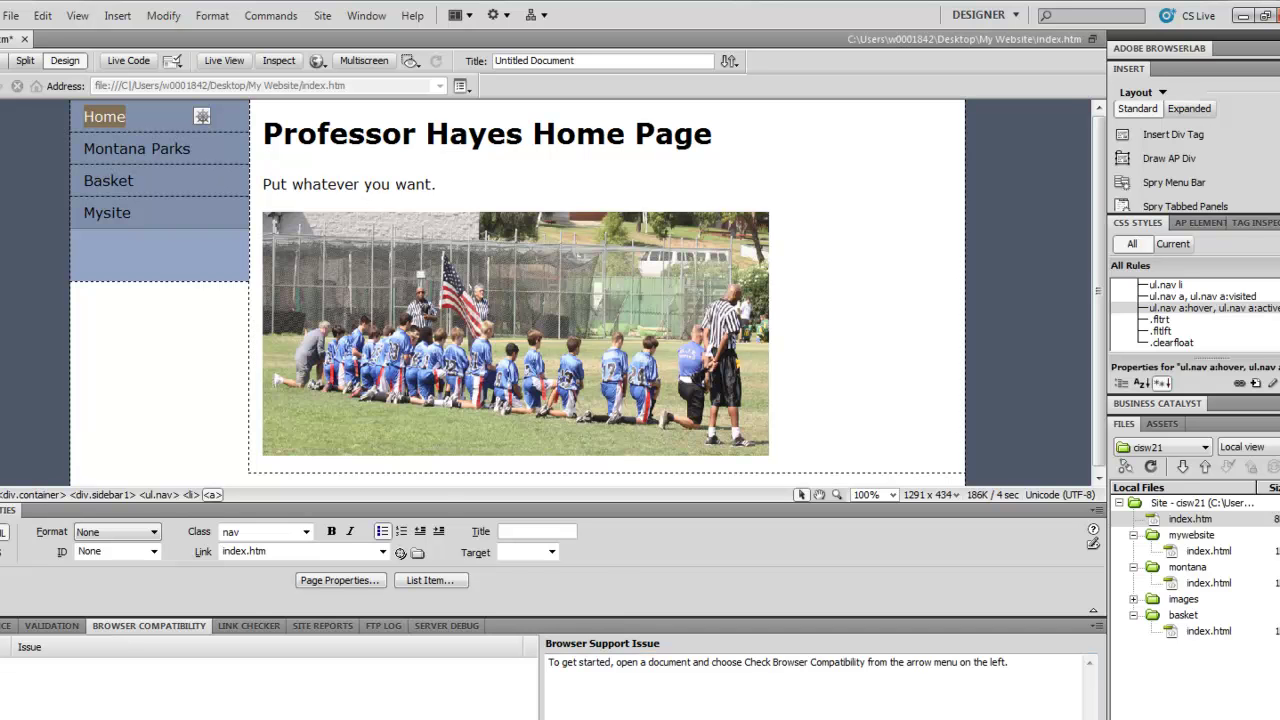
Save a copy of the page as index2.htm in the My Website folder
click(10, 15)
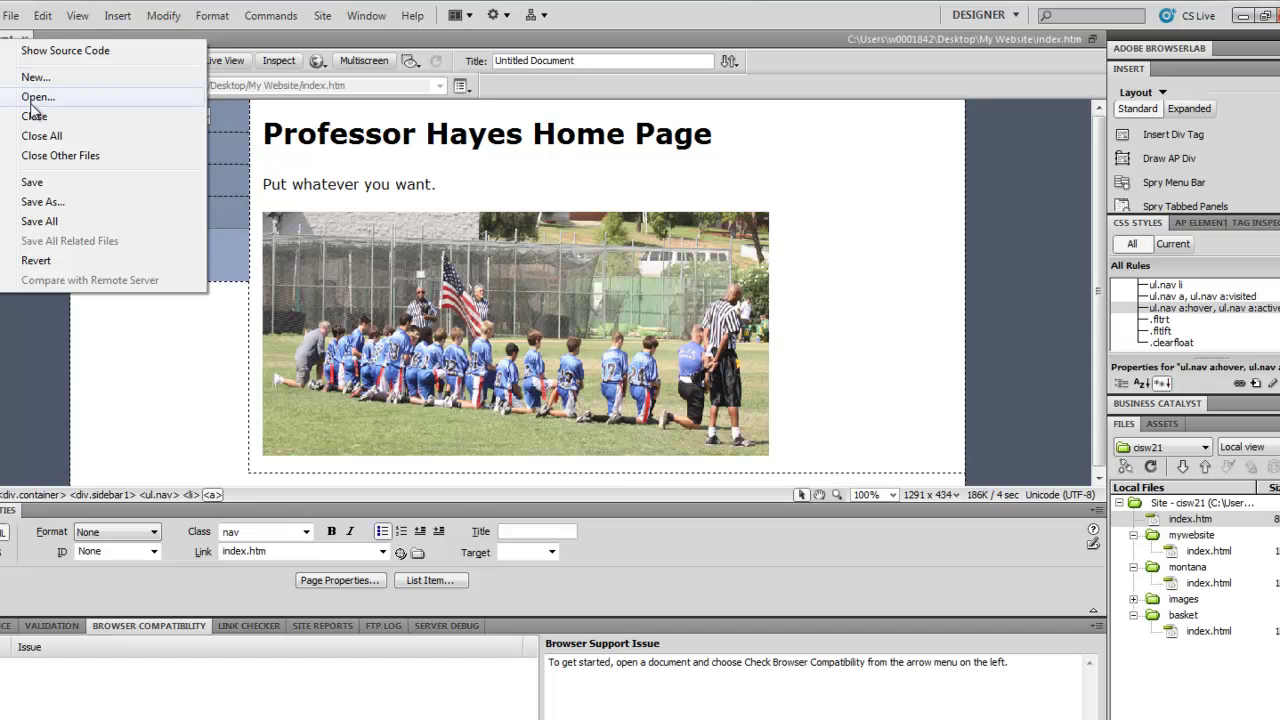
click(40, 201)
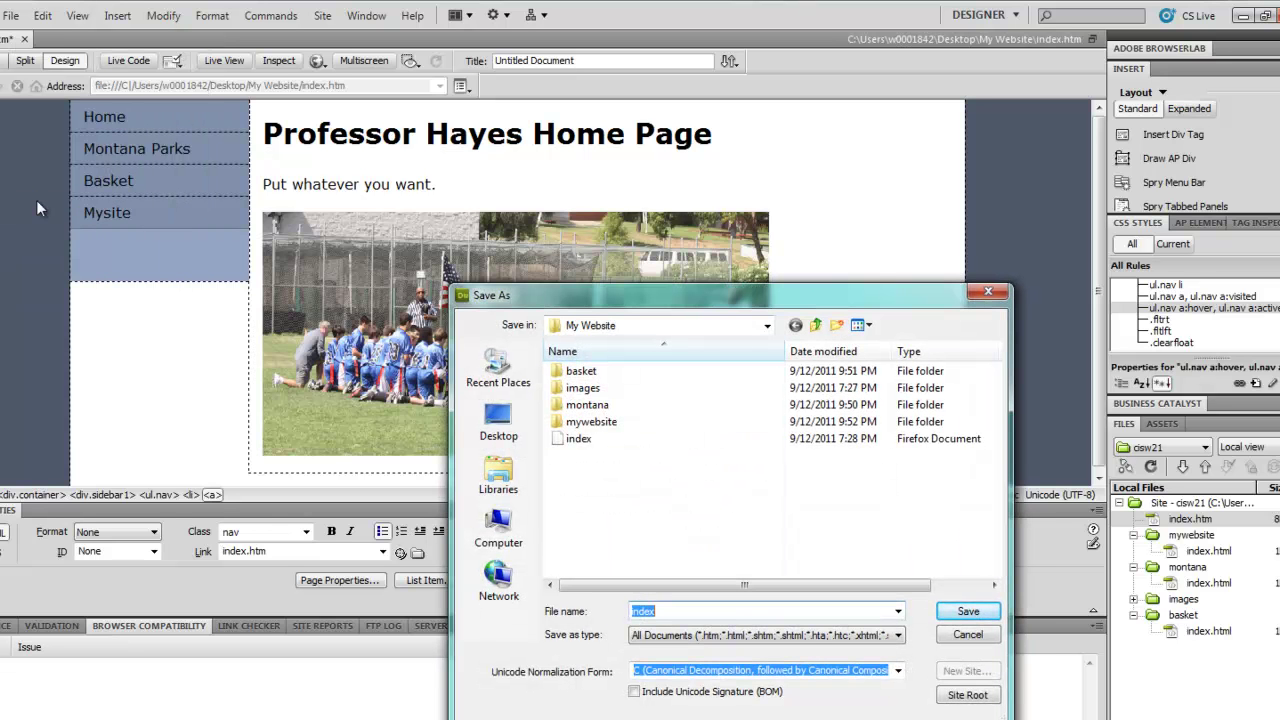
text(ind)
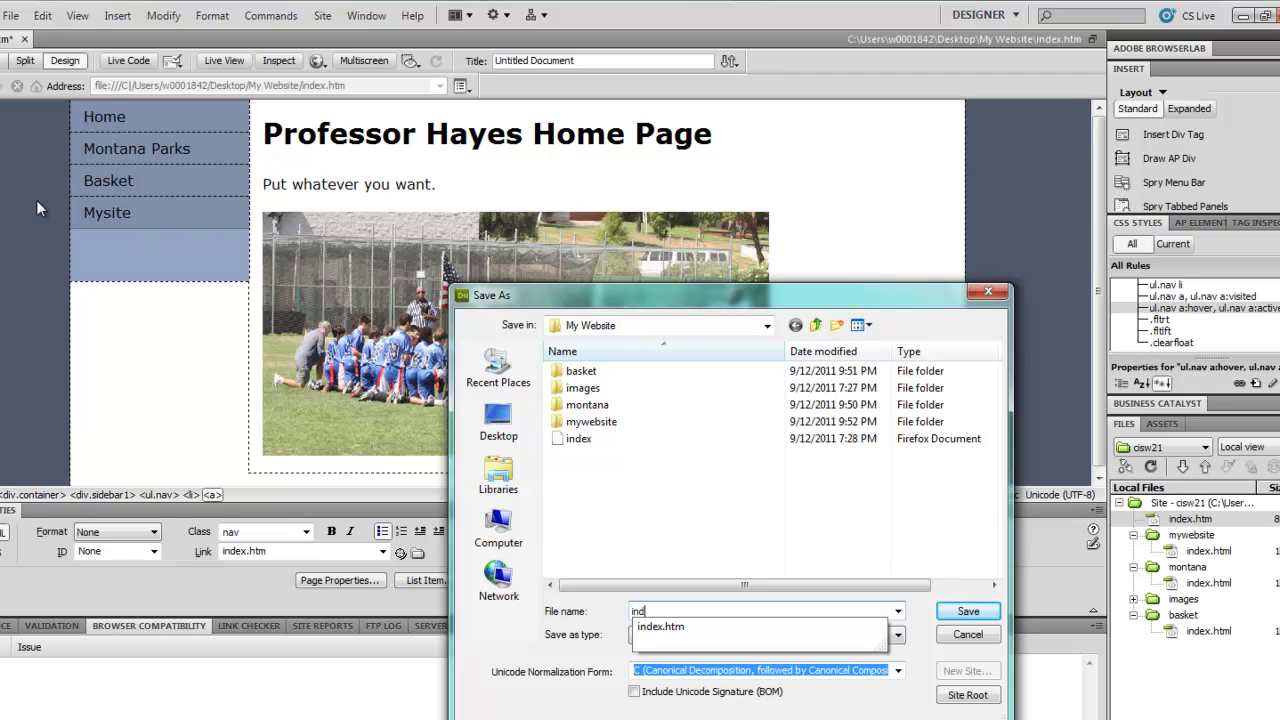
text(ex2)
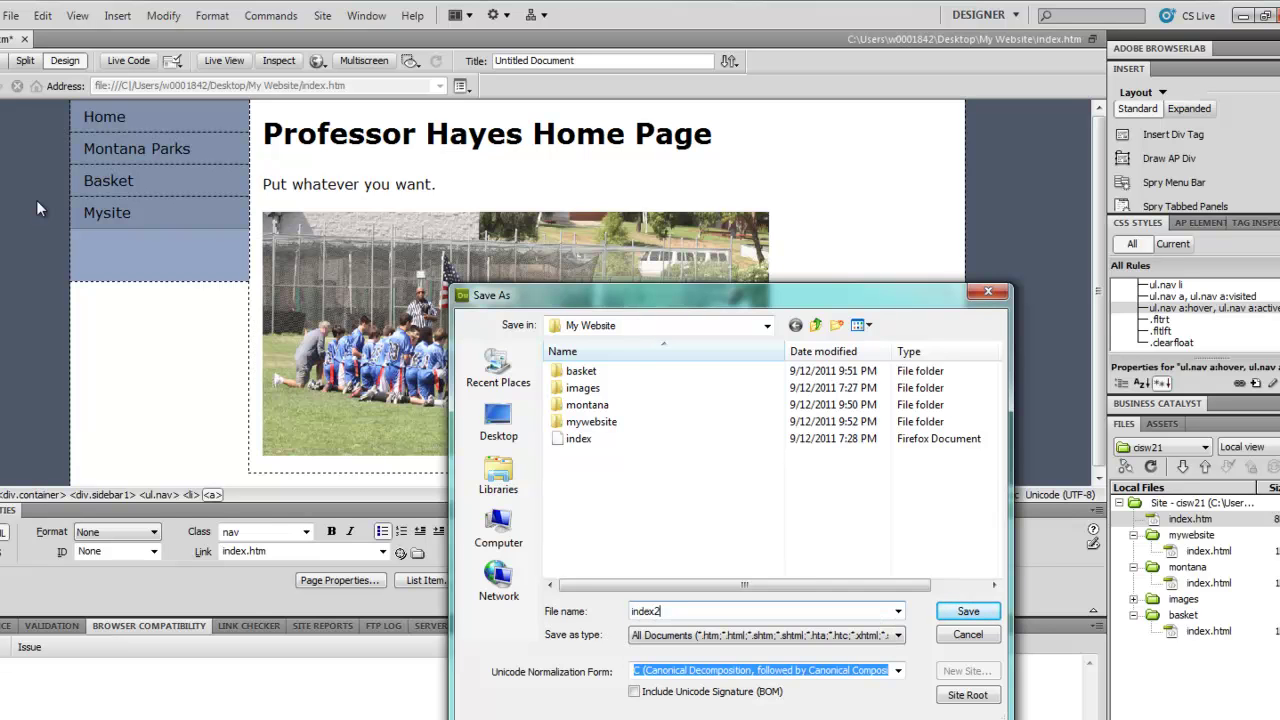
text(.htm)
click(968, 611)
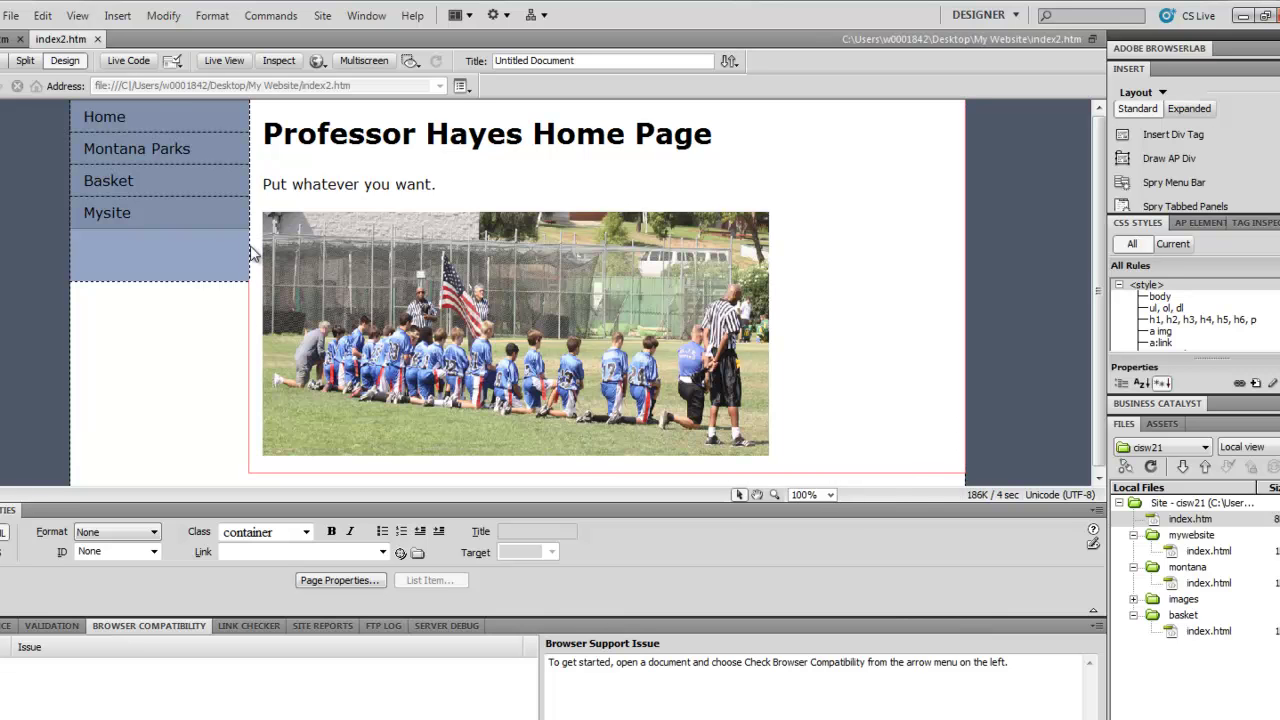
Preview index2.htm in Firefox and test the Home link in the sidebar navigation
click(316, 61)
click(363, 85)
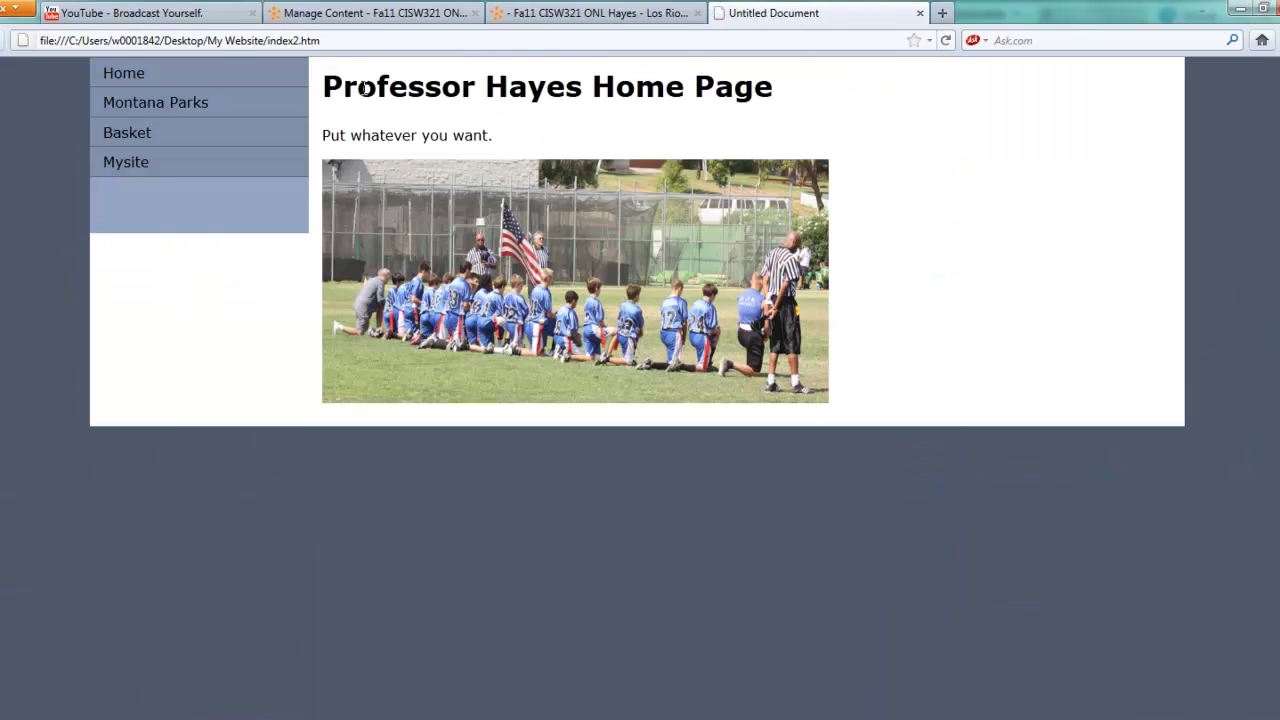
click(136, 82)
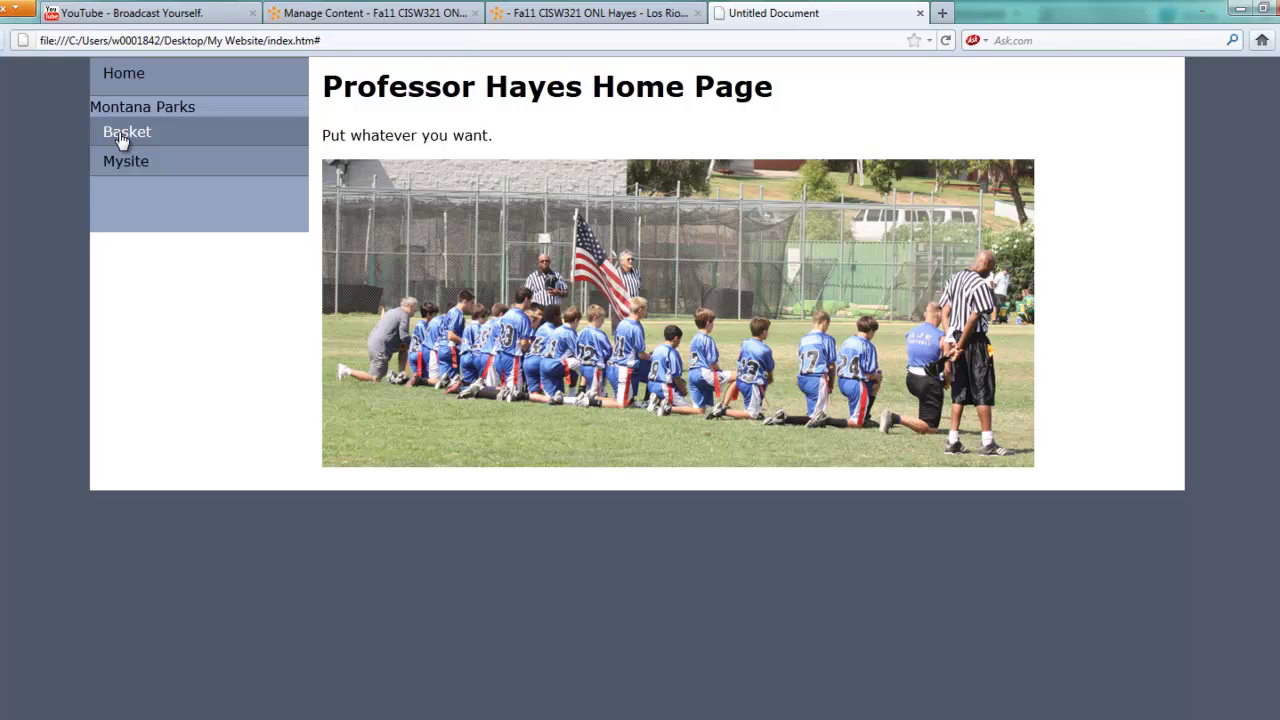
click(136, 77)
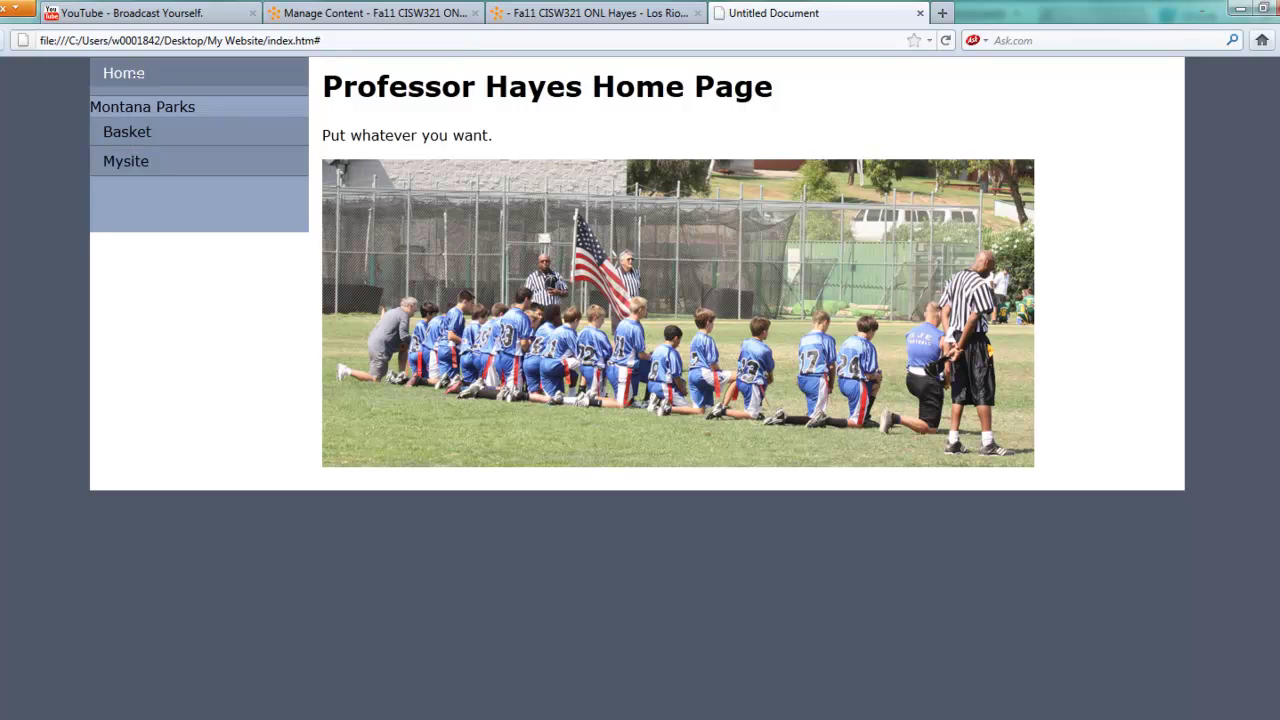
Change the file name in the browser address from index to index2 and load that page
click(290, 40)
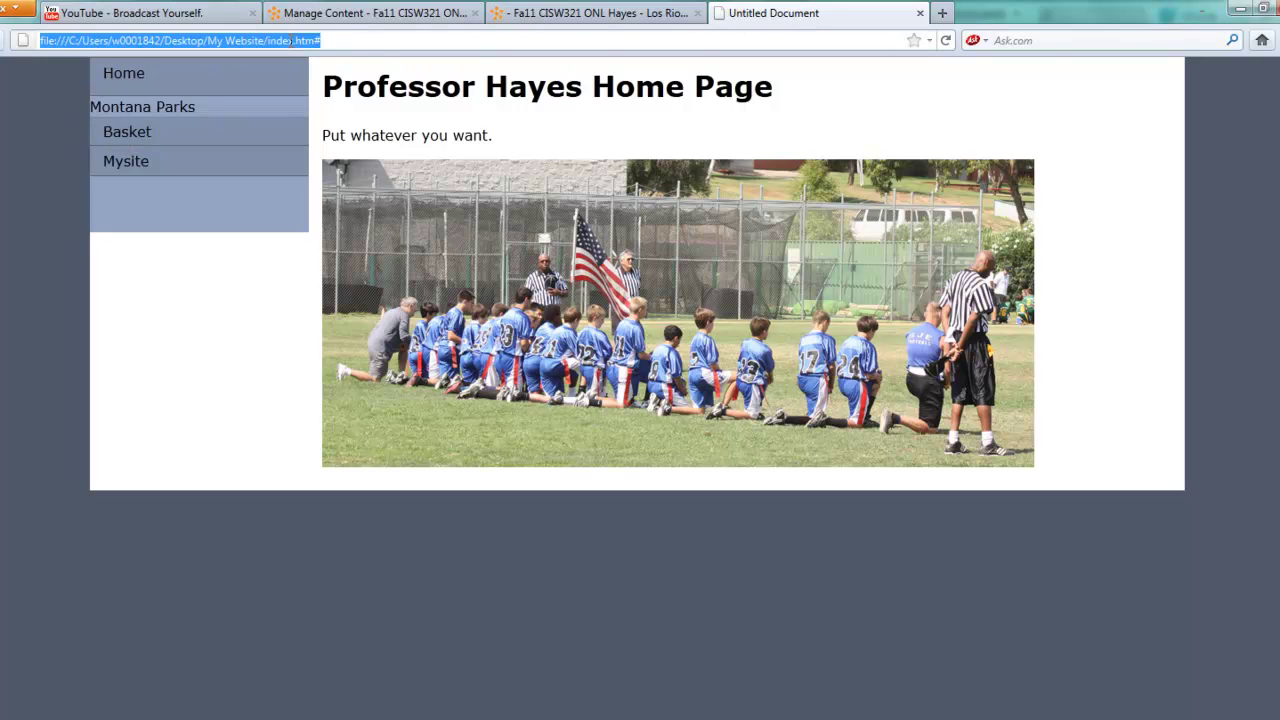
click(290, 40)
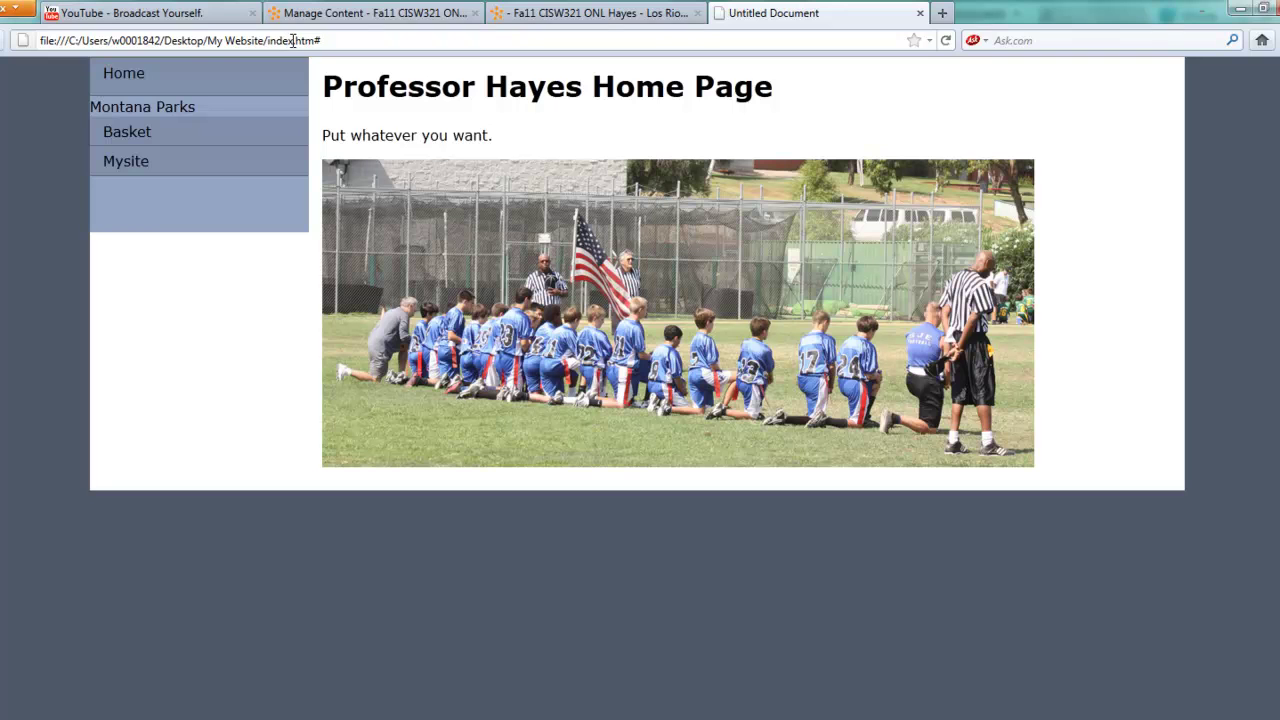
text(2)
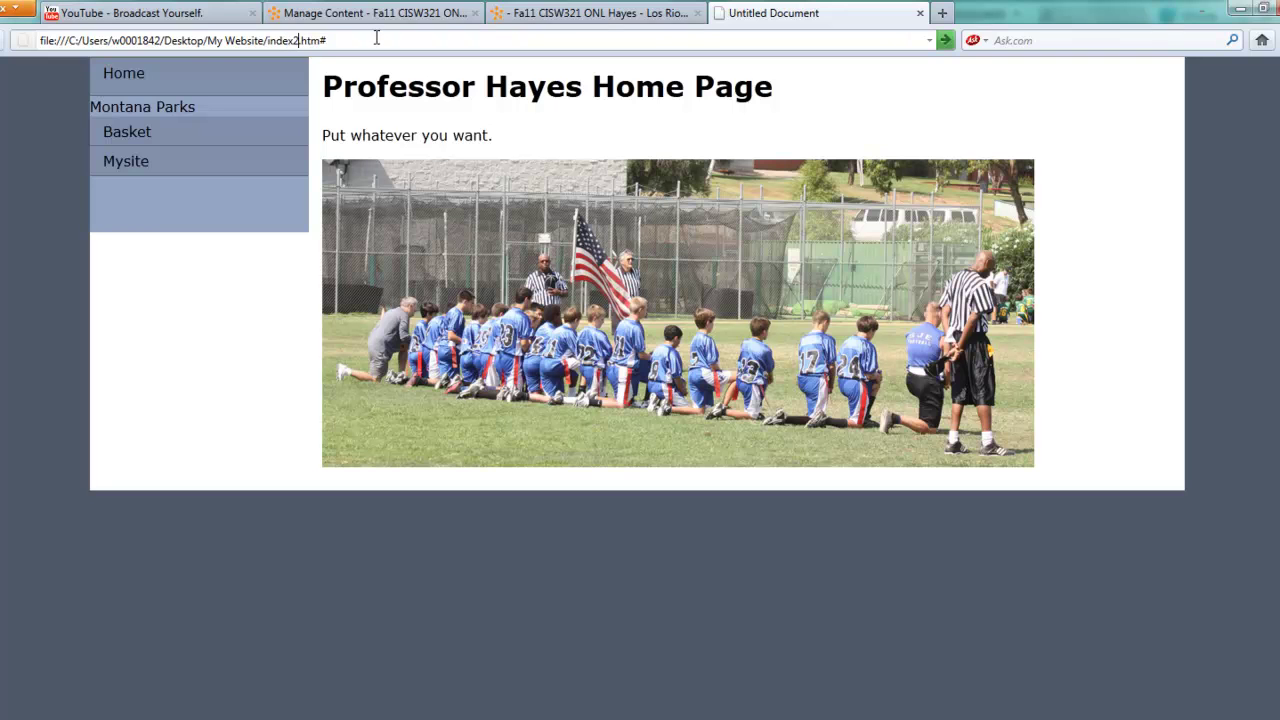
key(Return)
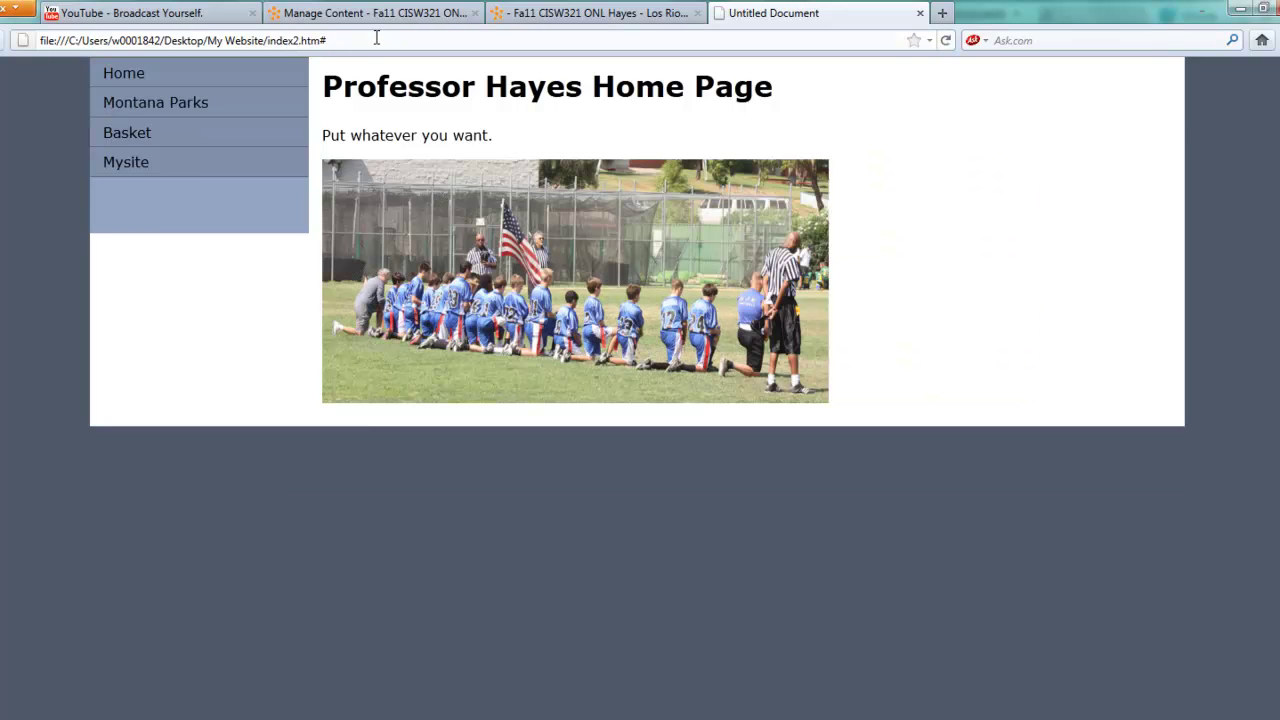
Test the Montana Parks, Basket and Mysite sidebar links, returning to index2.htm after each one
click(178, 104)
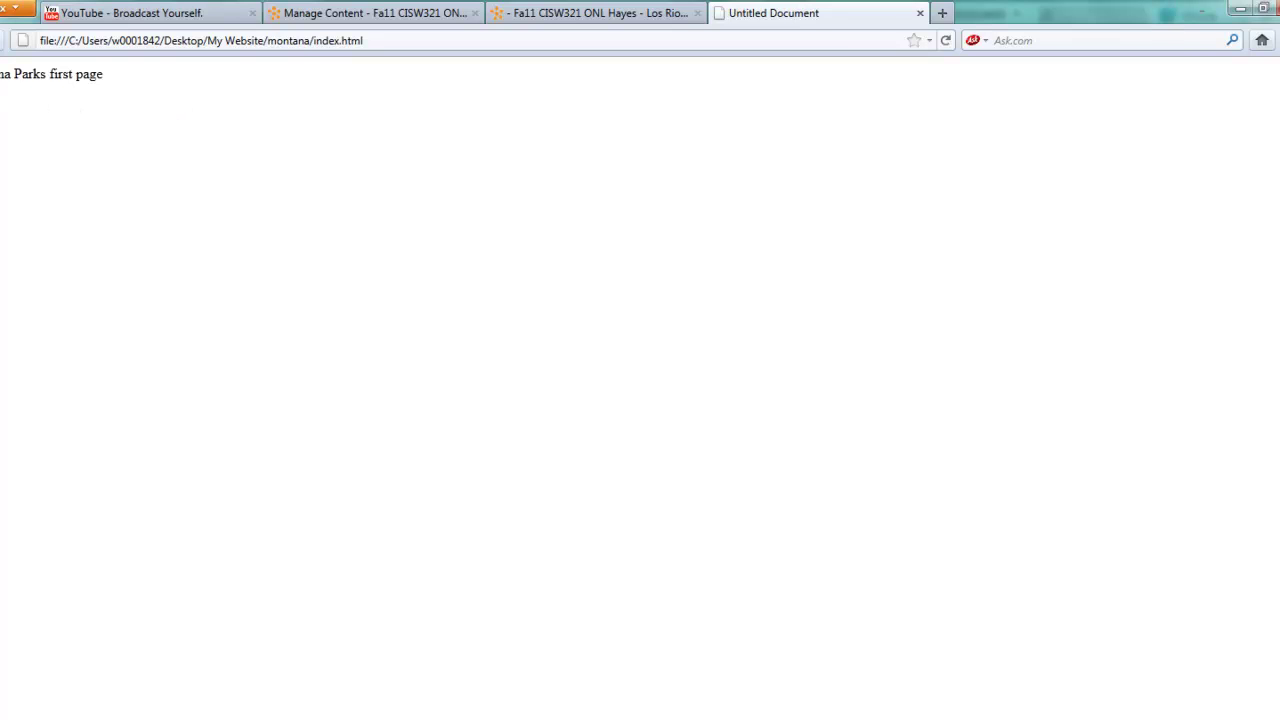
key(alt+Left)
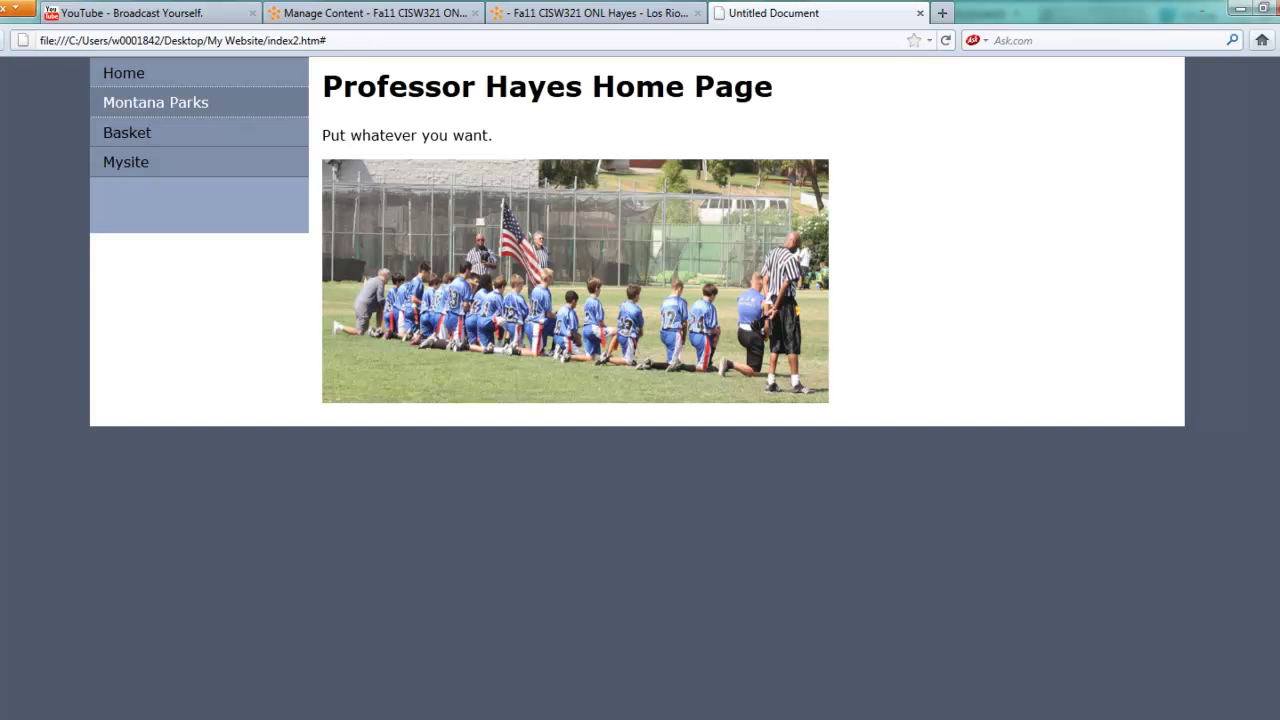
click(130, 140)
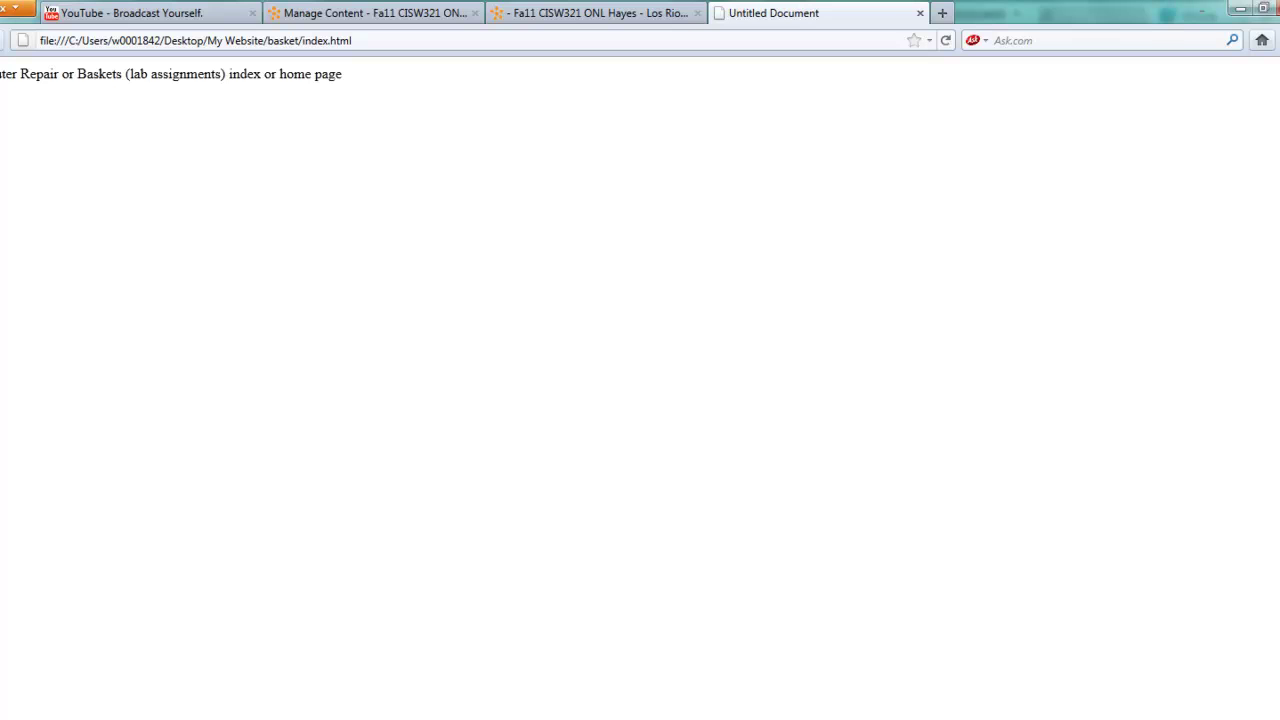
key(alt+Left)
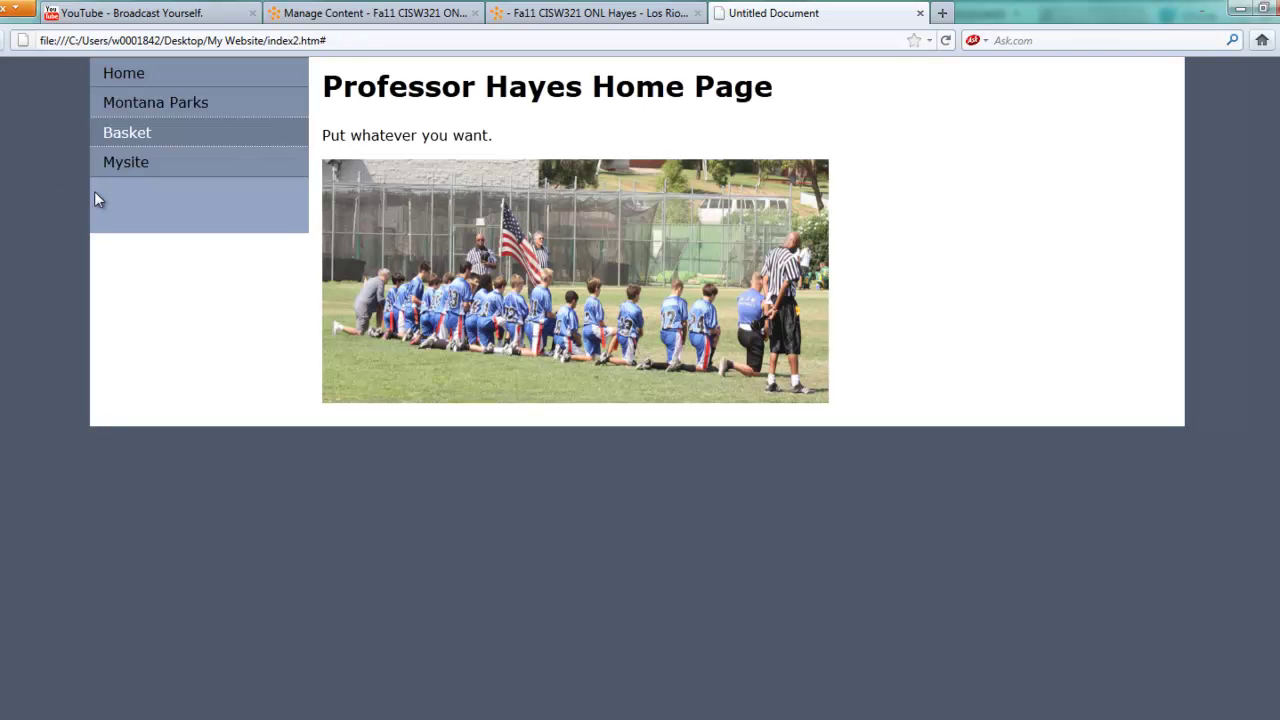
click(145, 162)
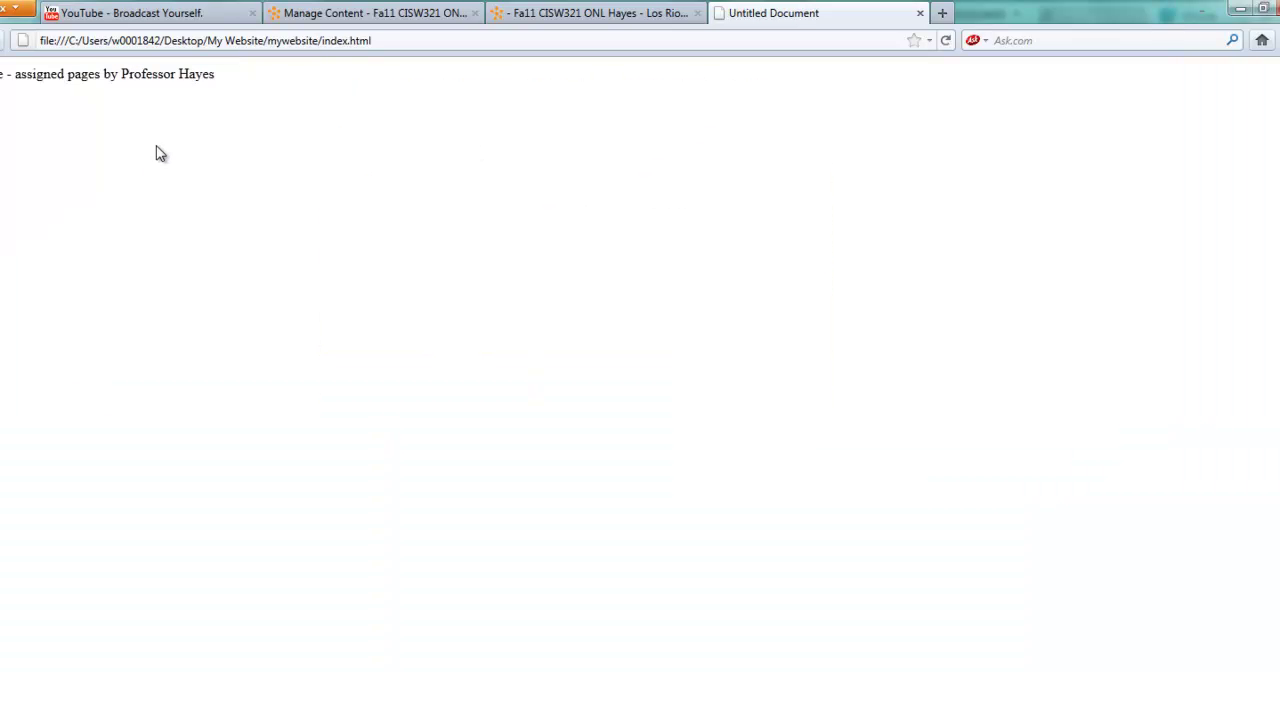
key(alt+Left)
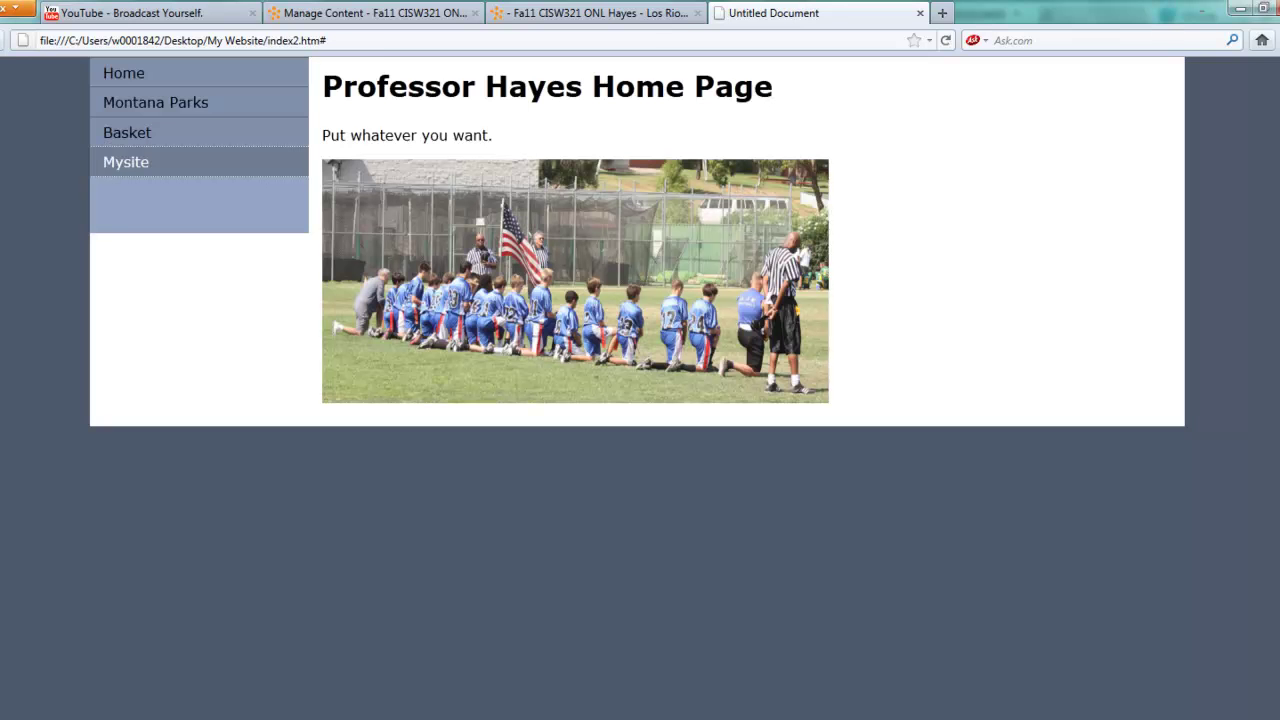